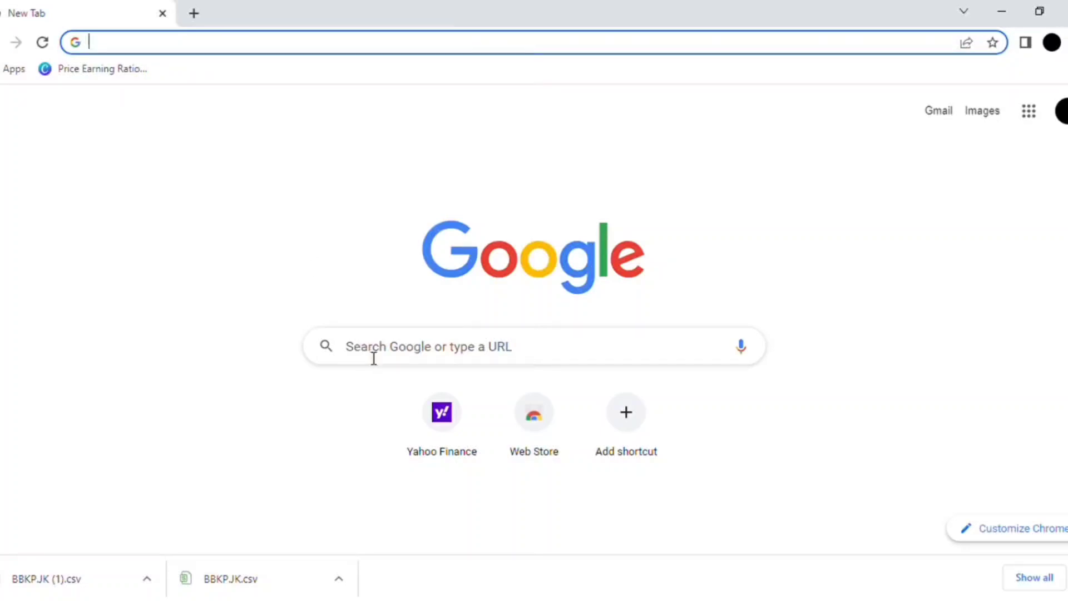
Open the Yahoo Finance website at finance.yahoo.com.
left_click(373, 358)
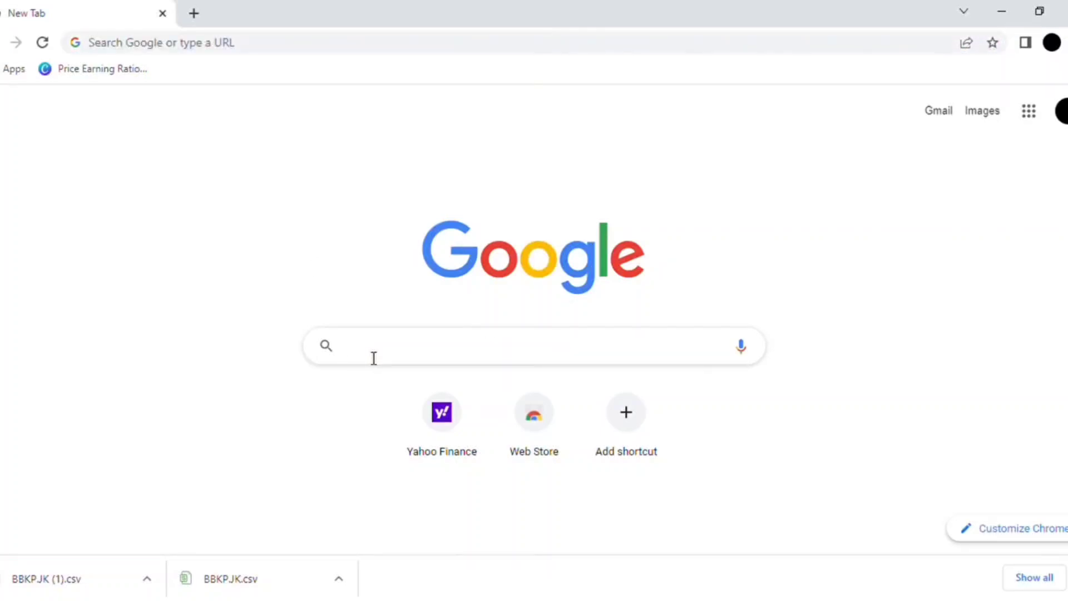
type("finance.yahoo.com")
key("Return")
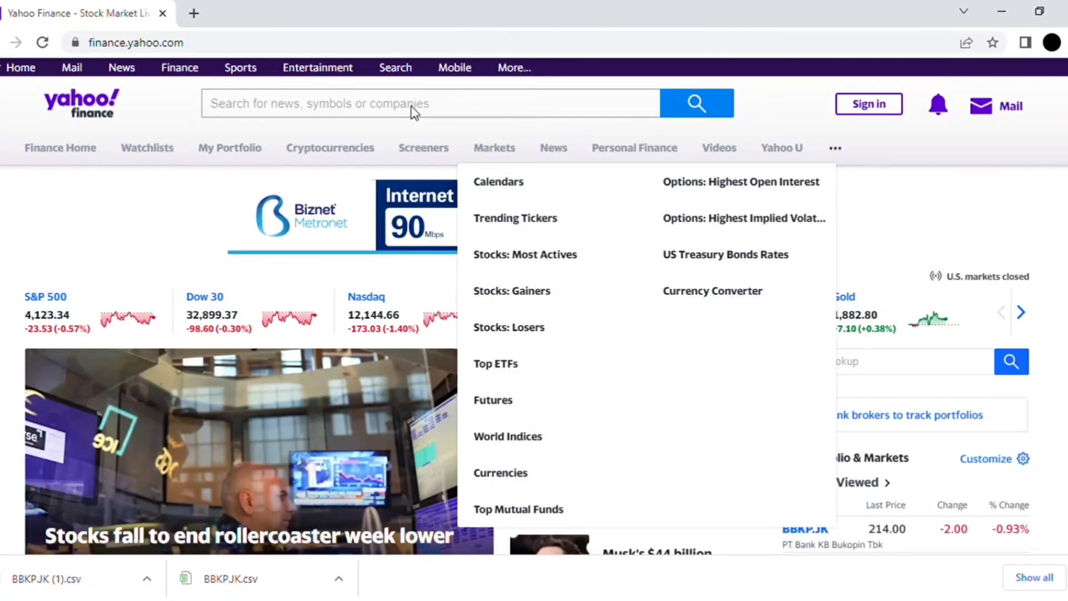
Search for the ticker bbkp and open the BBKP.JK quote page of PT Bank KB Bukopin Tbk.
left_click(345, 110)
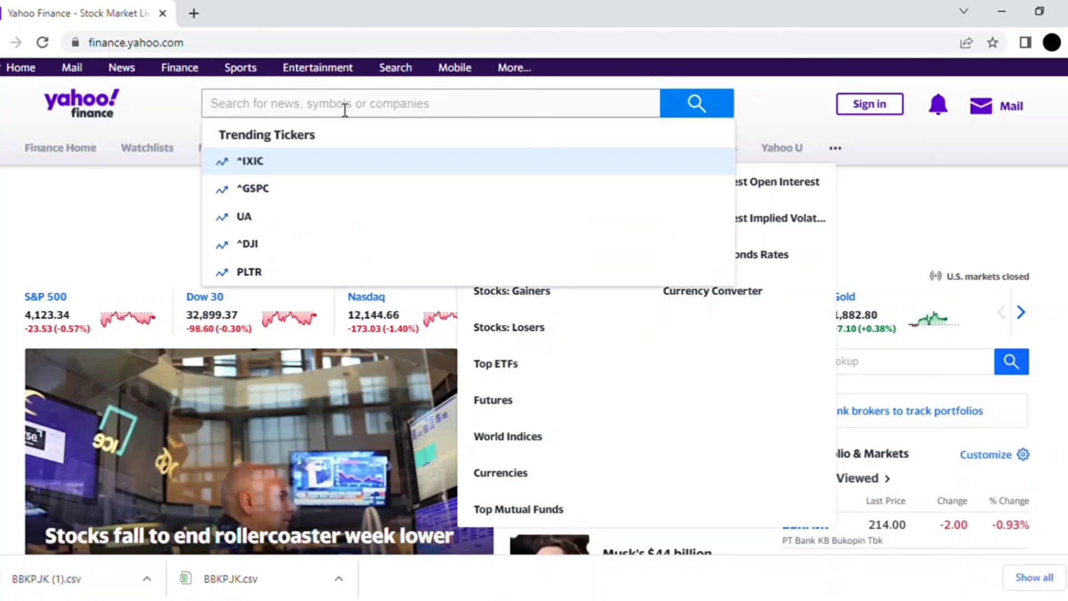
type("bbkp")
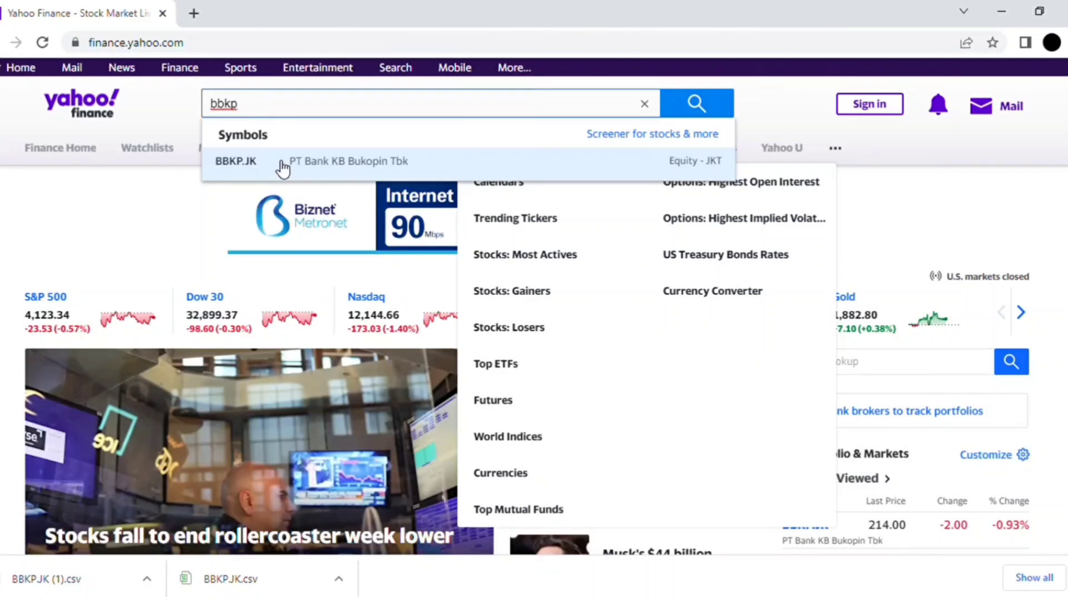
left_click(323, 165)
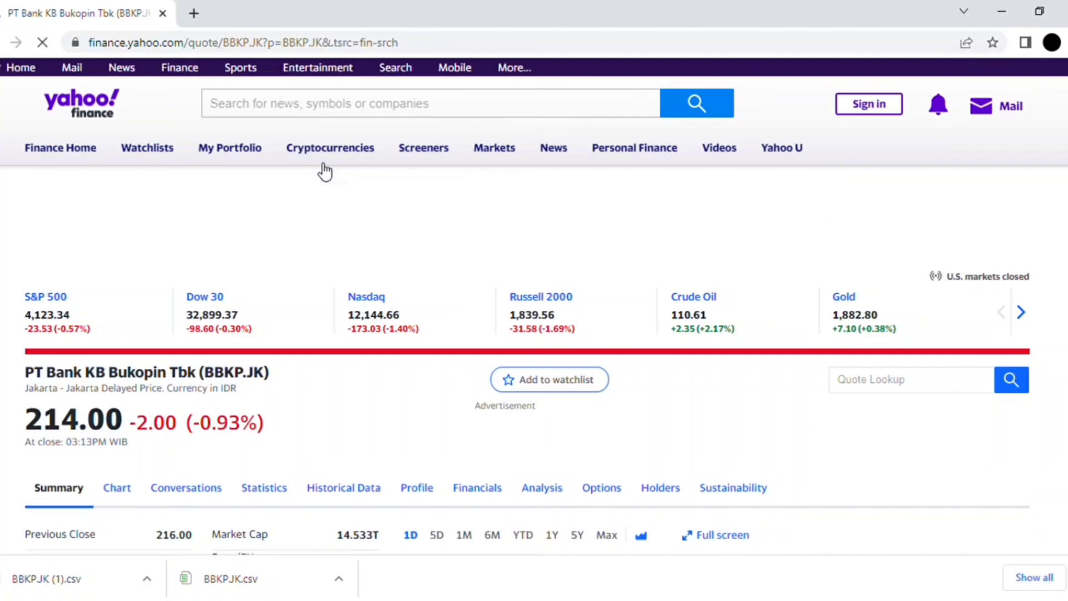
Open the stock's historical data and set its frequency to Monthly.
scroll(325, 171, "down", 2)
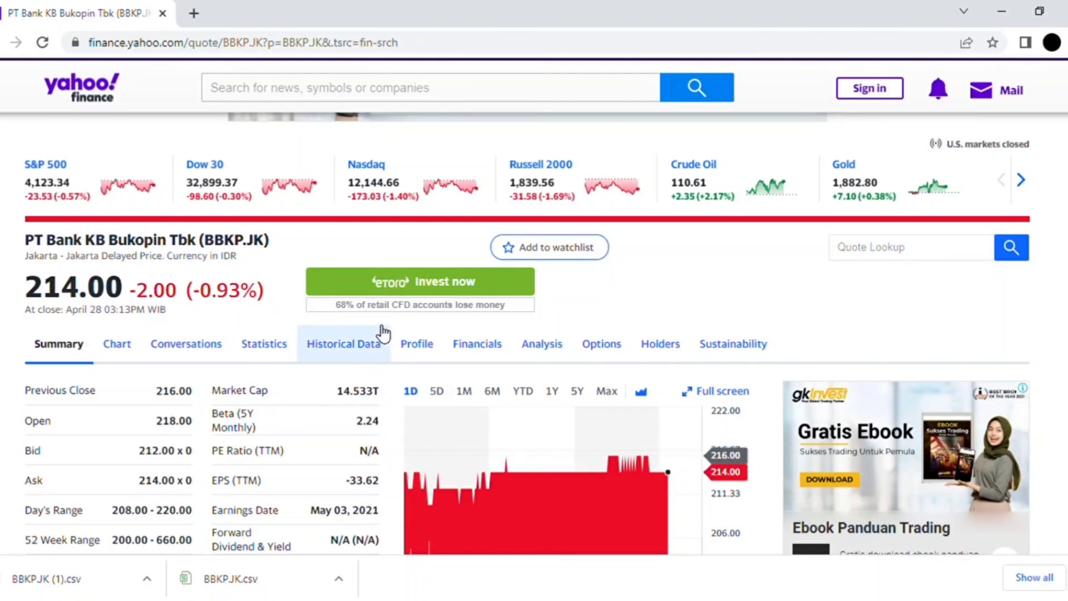
left_click(357, 348)
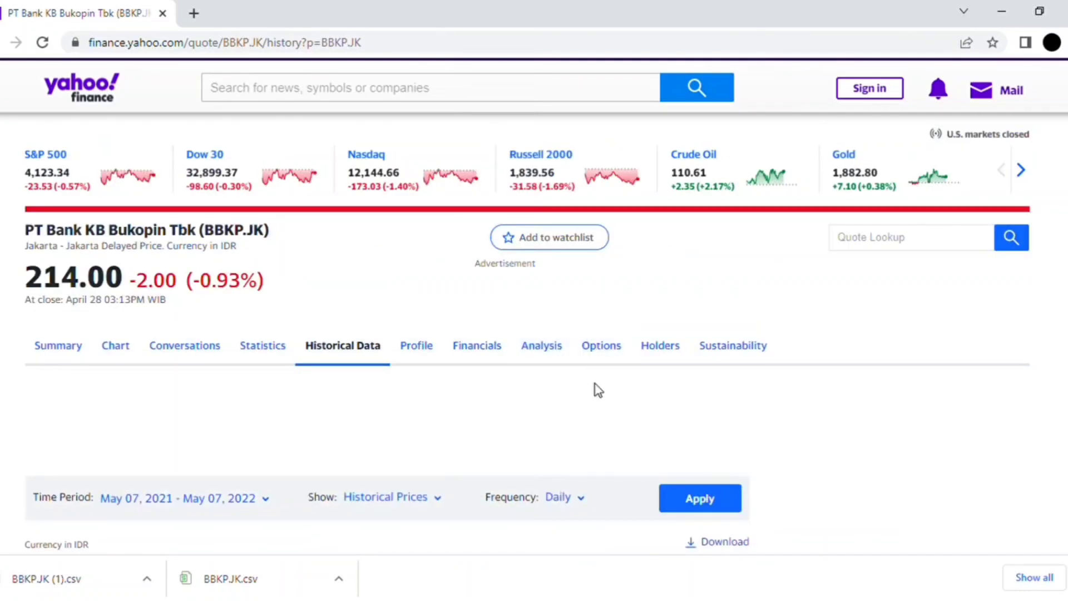
scroll(598, 389, "down", 5)
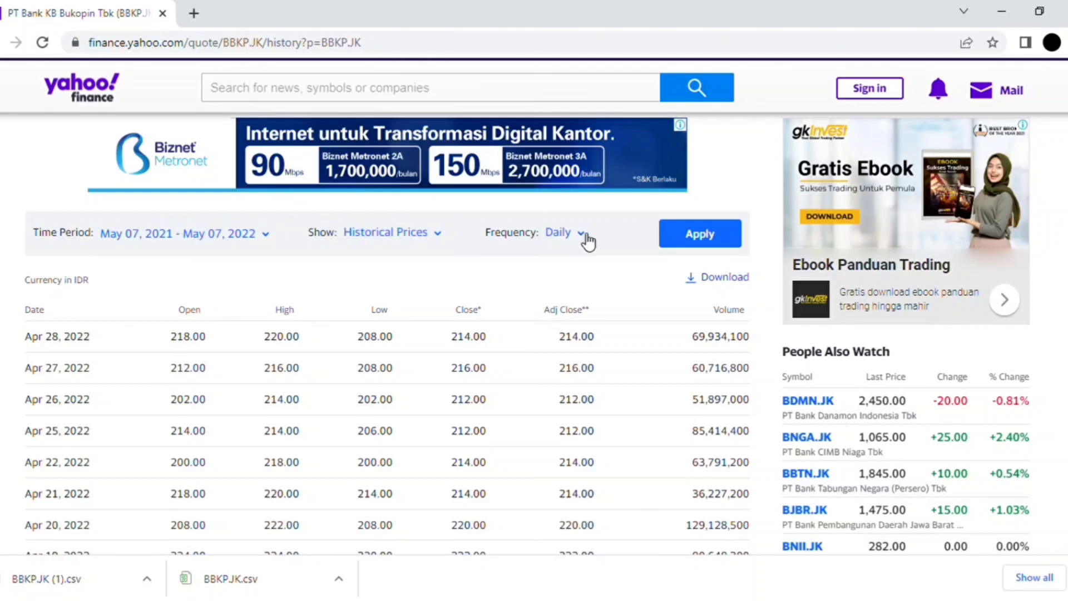
left_click(583, 234)
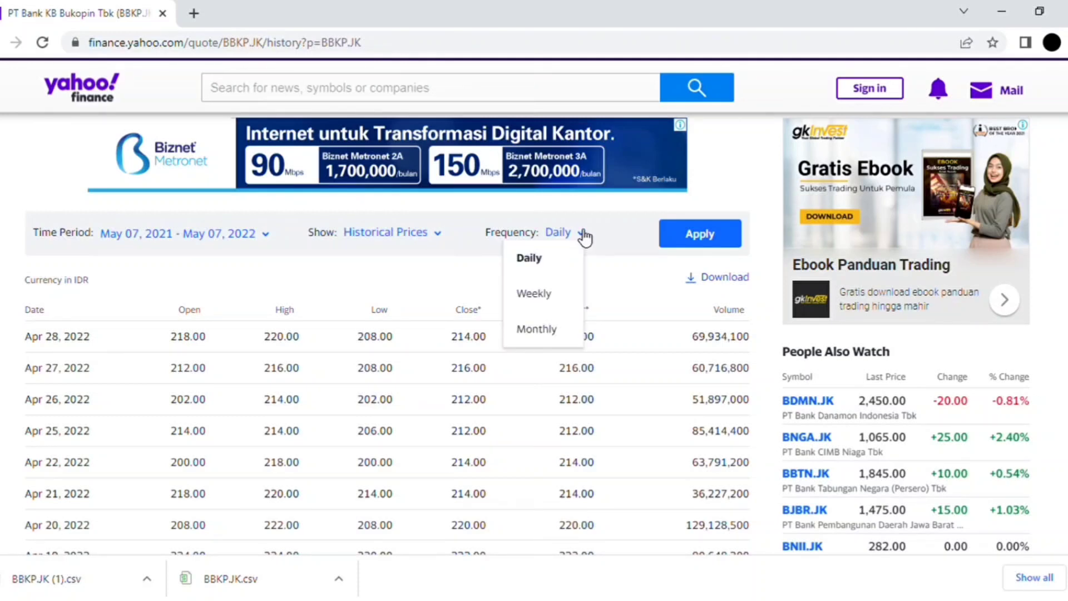
double_click(549, 331)
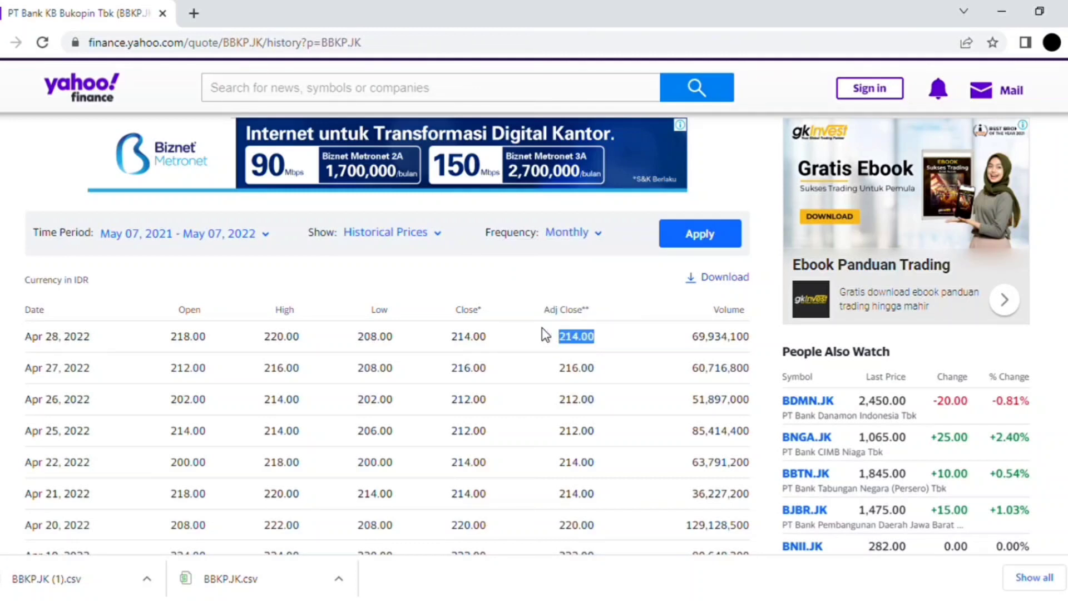
Set the time period to May 01, 2020 through May 01, 2022 and apply the filter settings.
left_click(275, 241)
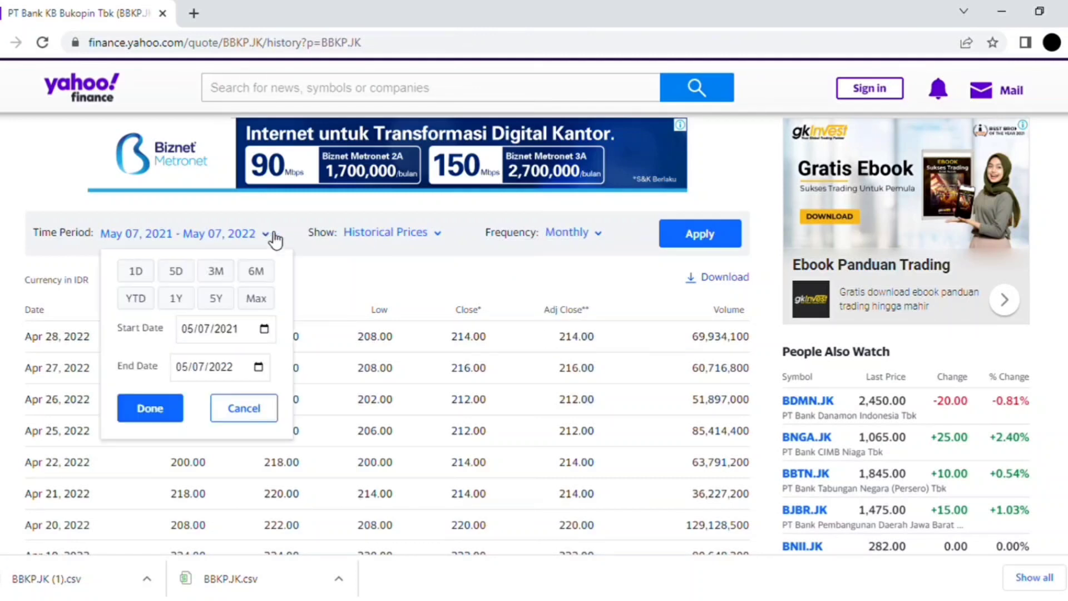
left_click(243, 329)
left_click(338, 412)
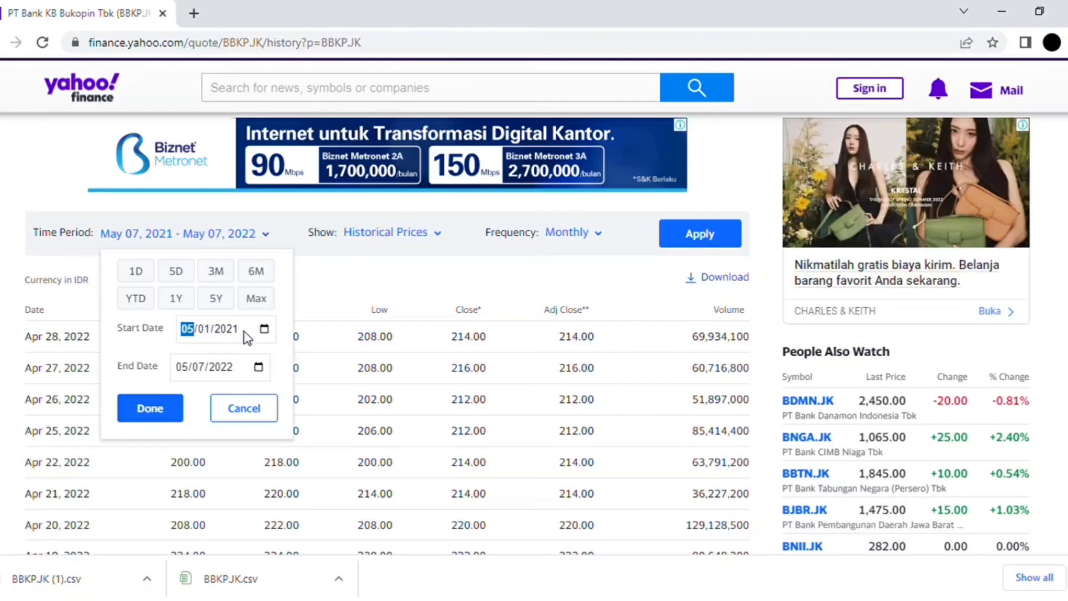
left_click(238, 330)
type("2020")
key("Tab")
left_click(159, 409)
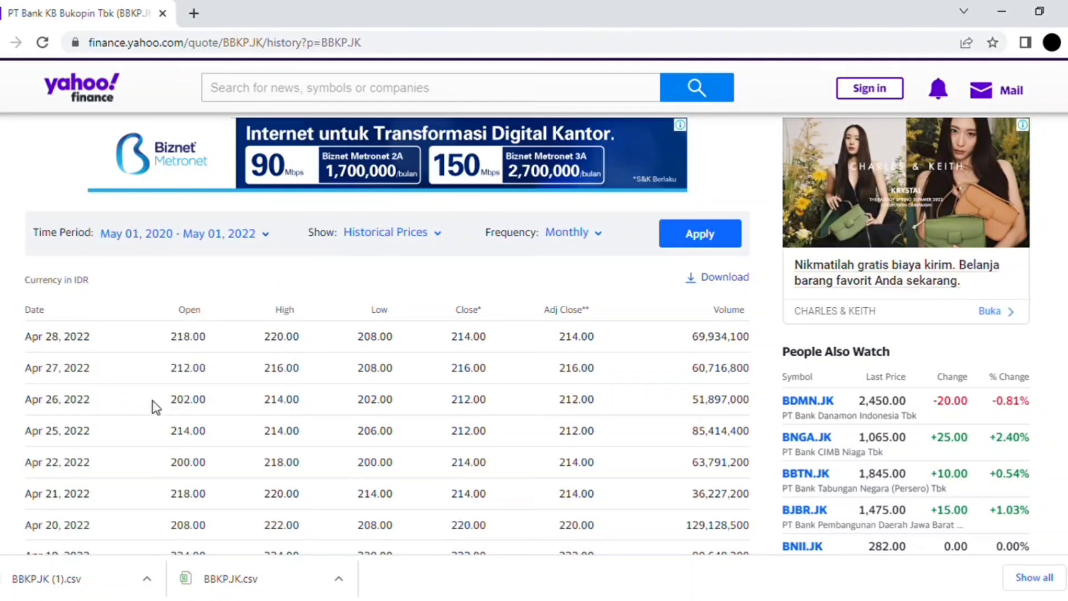
left_click(729, 236)
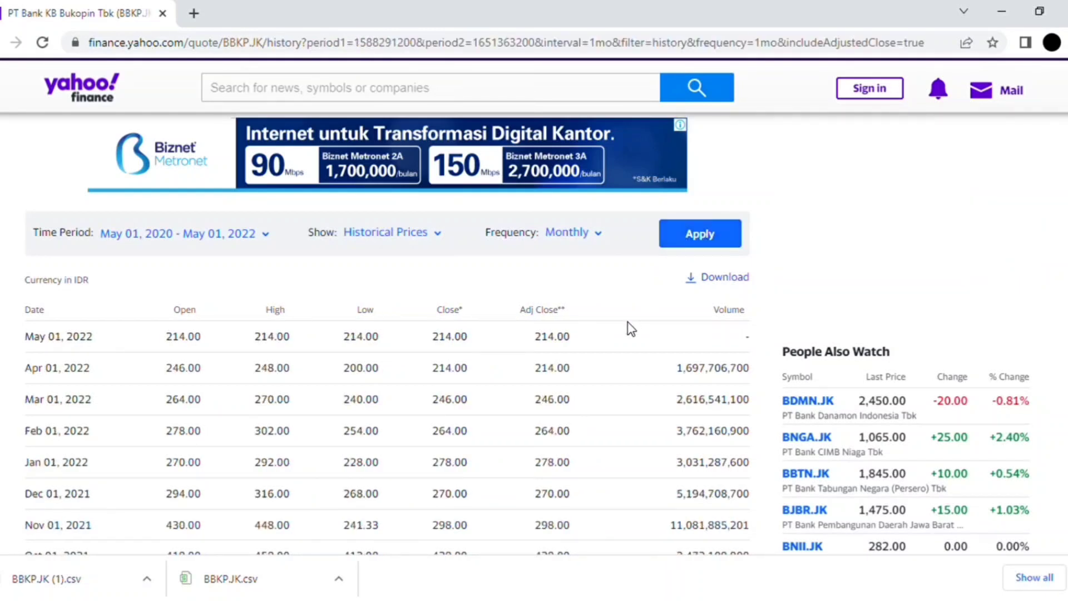
Review the monthly price rows, download them as a CSV file and open the BBKP.JK (2).csv file in WPS Office.
scroll(627, 321, "down", 3)
scroll(629, 322, "down", 12)
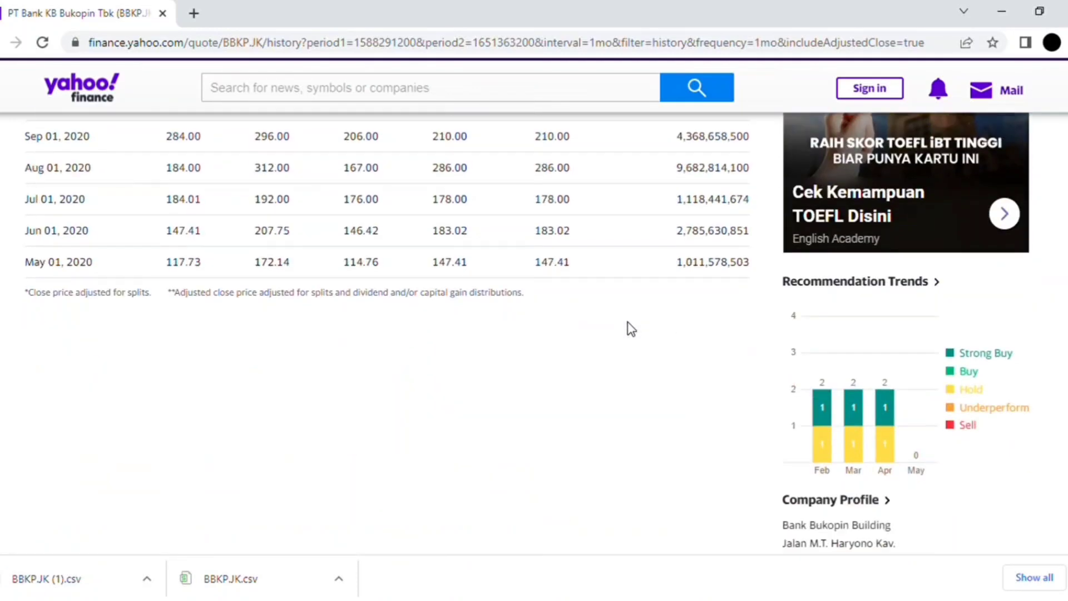
scroll(628, 328, "up", 4)
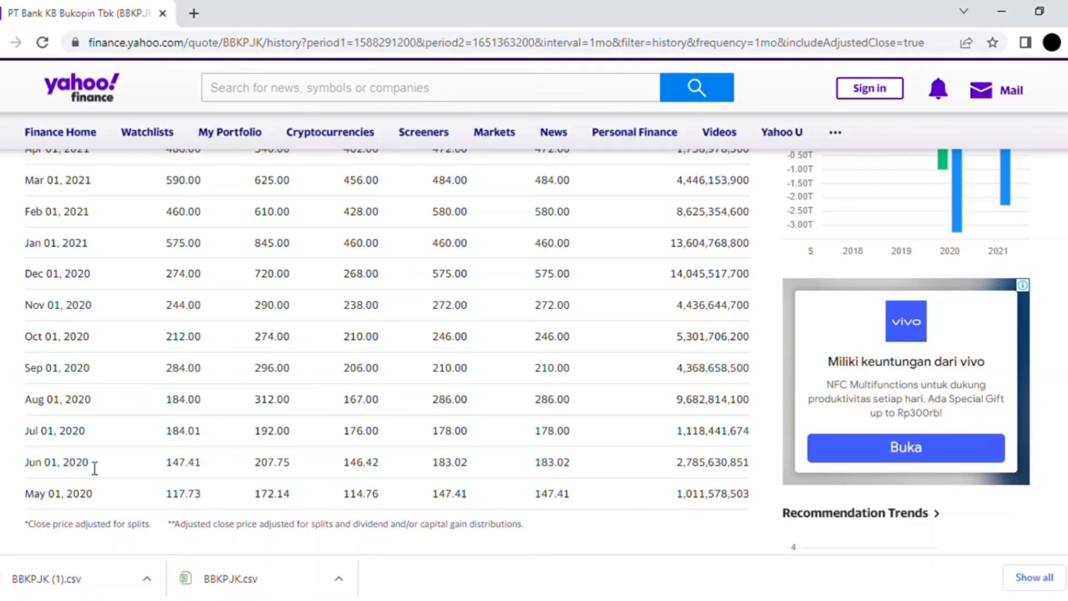
scroll(95, 468, "up", 10)
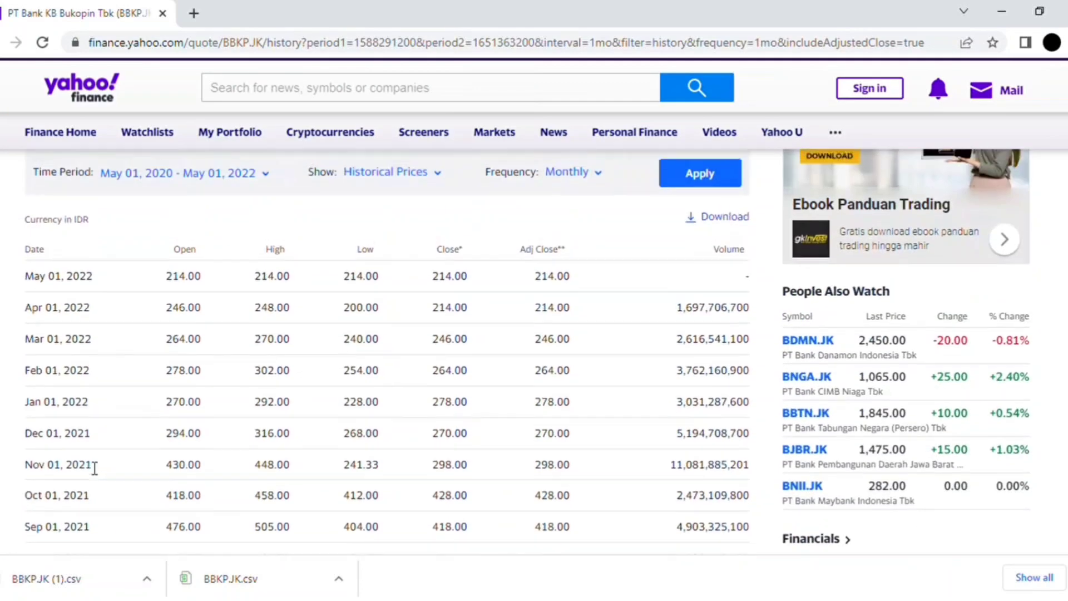
scroll(95, 468, "up", 1)
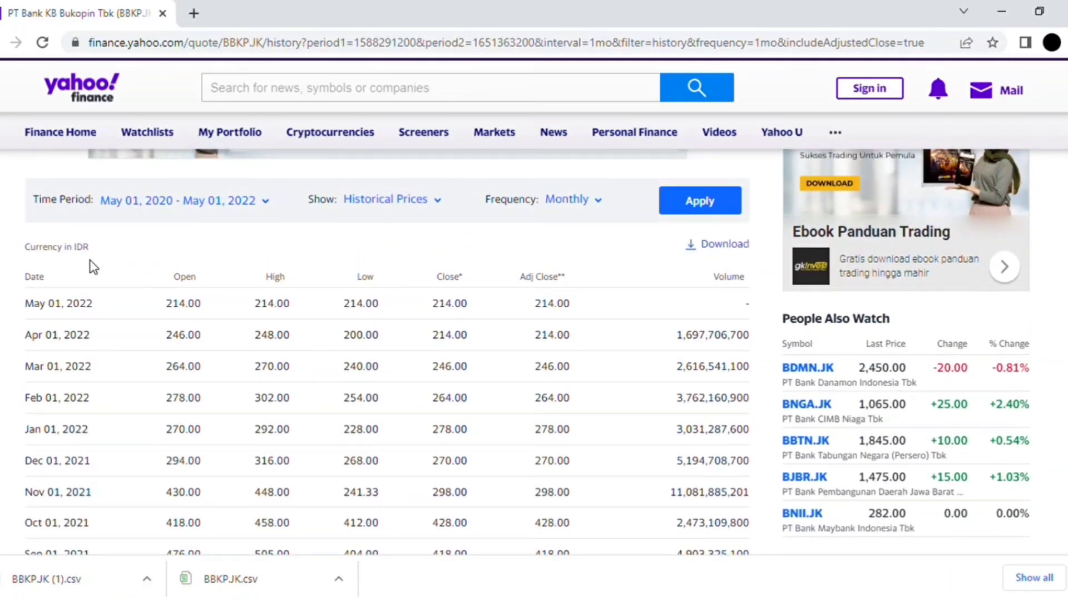
left_click(723, 245)
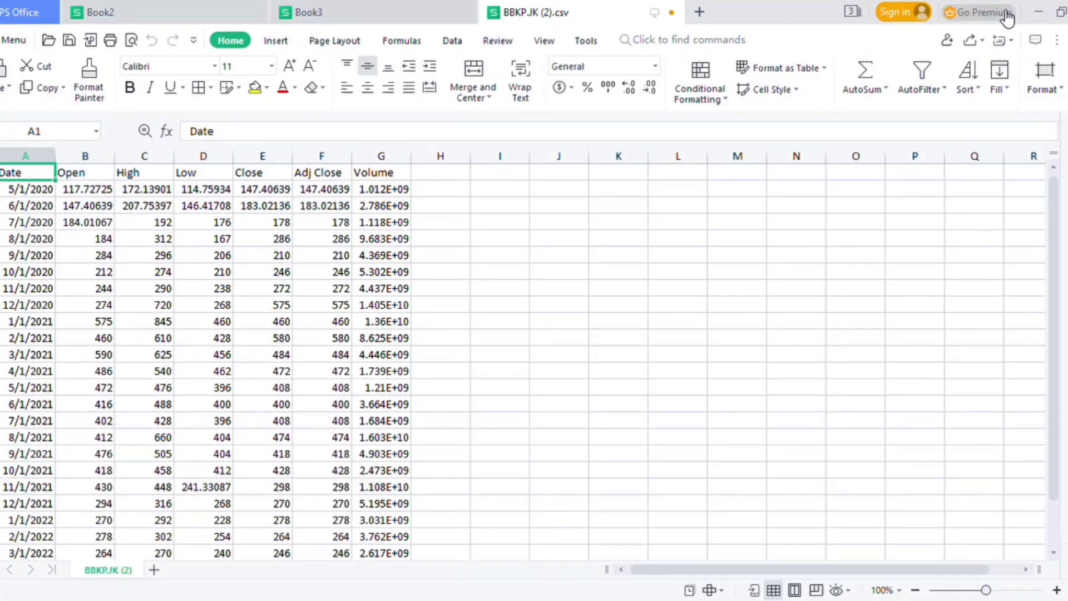
Look through the date rows of the downloaded price table from first to last month.
key("Down")
key("Down")
key("Down")
key("Down")
key("Down")
key("Down")
key("Down")
key("Down")
key("Down")
key("Down")
key("Down")
key("Down")
key("Down")
key("Down")
key("Down")
key("Down")
key("Down")
key("Down")
key("Down")
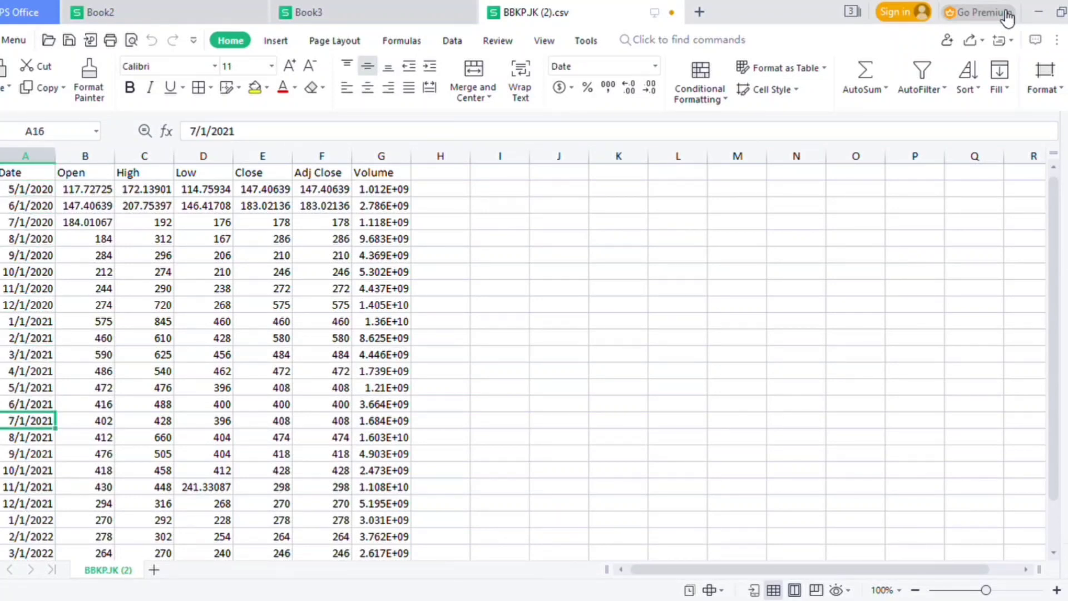
key("Down")
key("Down")
key("Down")
key("Down")
key("Down")
key("Down")
key("Down")
key("Down")
key("Down")
key("Up")
key("Up")
key("Up")
key("Up")
key("Up")
key("Up")
key("Up")
key("Up")
key("Up")
key("Up")
key("Up")
key("Up")
key("Up")
key("Up")
key("Up")
key("Up")
key("Up")
key("Up")
key("Up")
key("Up")
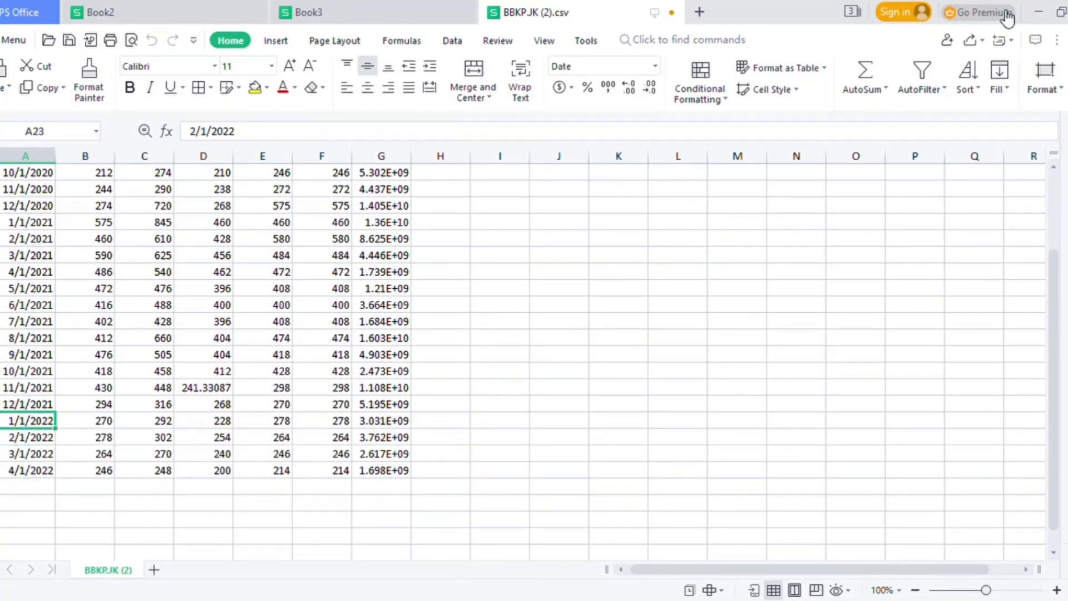
key("Up")
key("Up")
key("Up")
key("Up")
key("Up")
key("Up")
key("Up")
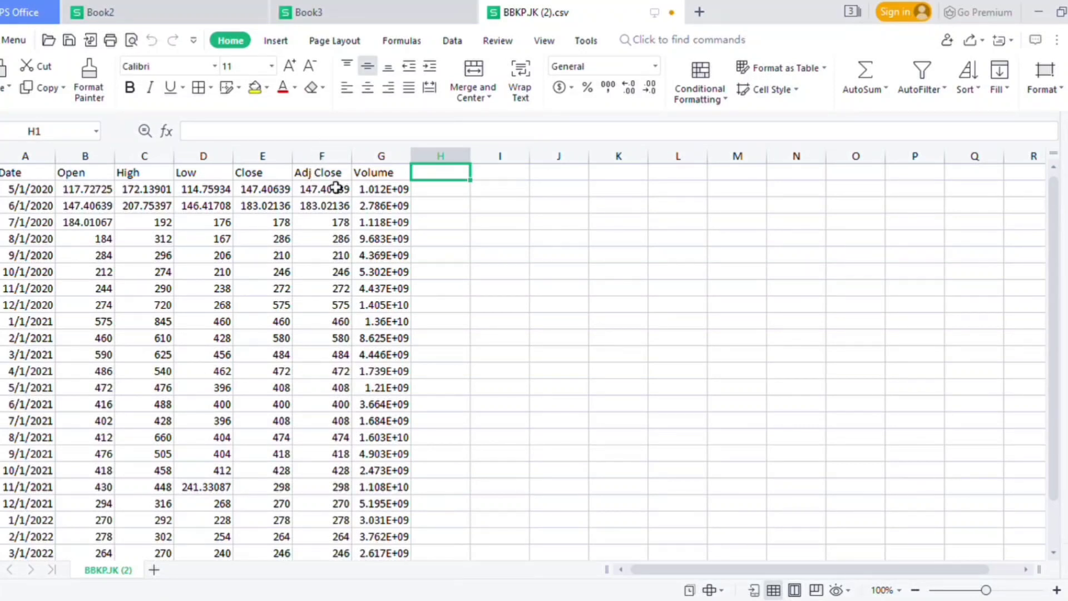
Copy the Adj Close column with its header into a new sheet, starting at cell B1.
left_click_drag(332, 177, 339, 533)
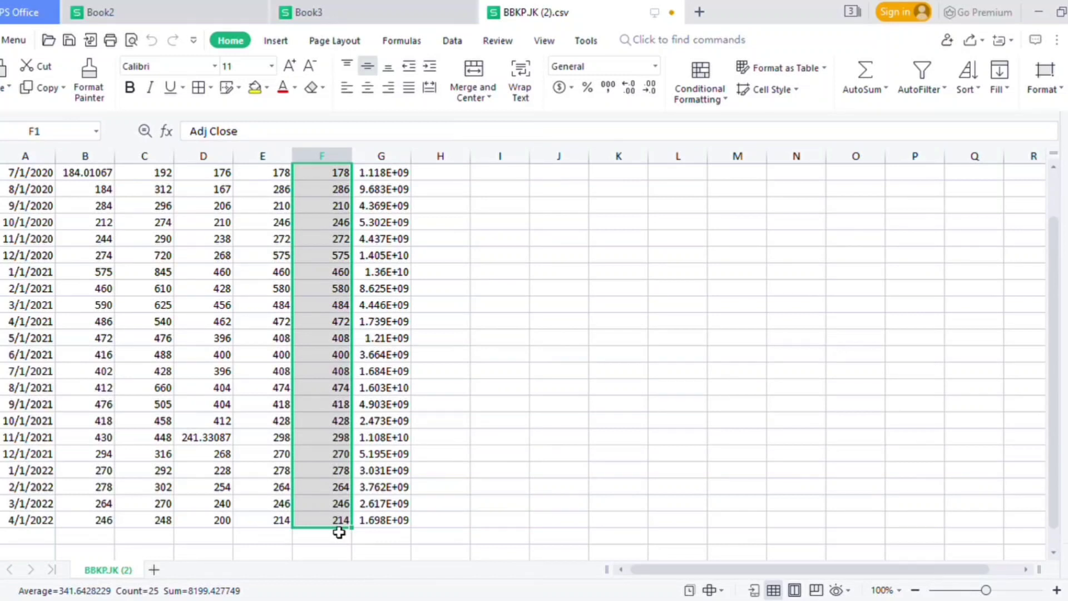
left_click(153, 569)
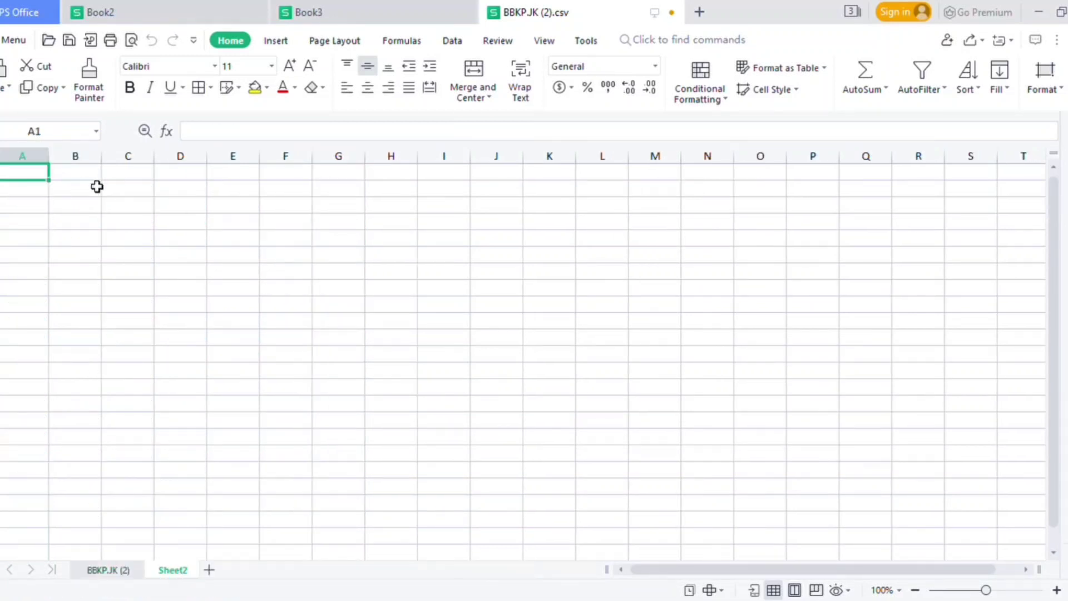
left_click(90, 180)
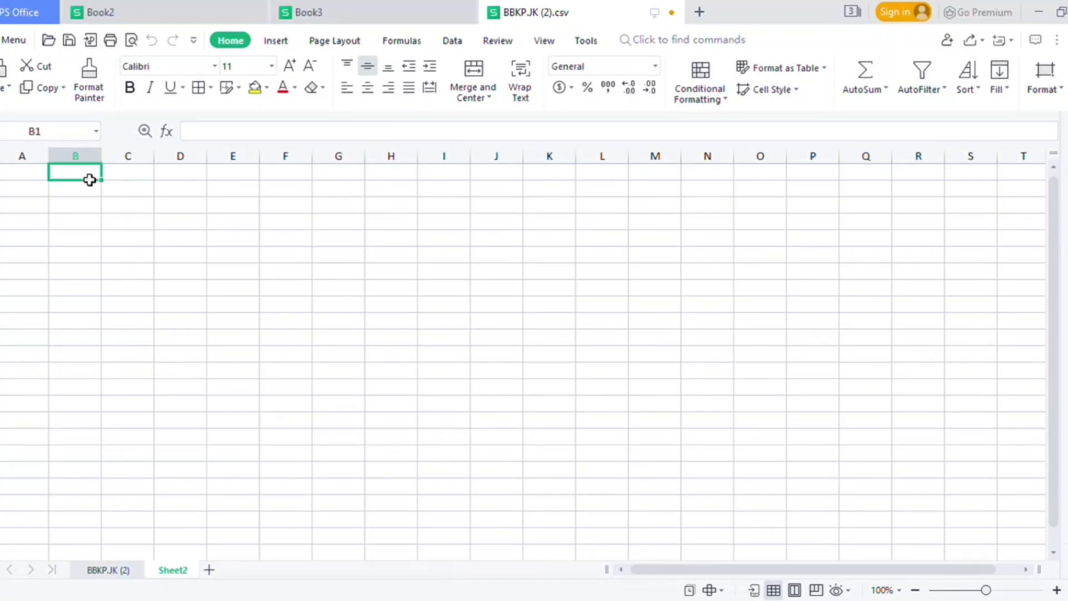
key("ctrl+v")
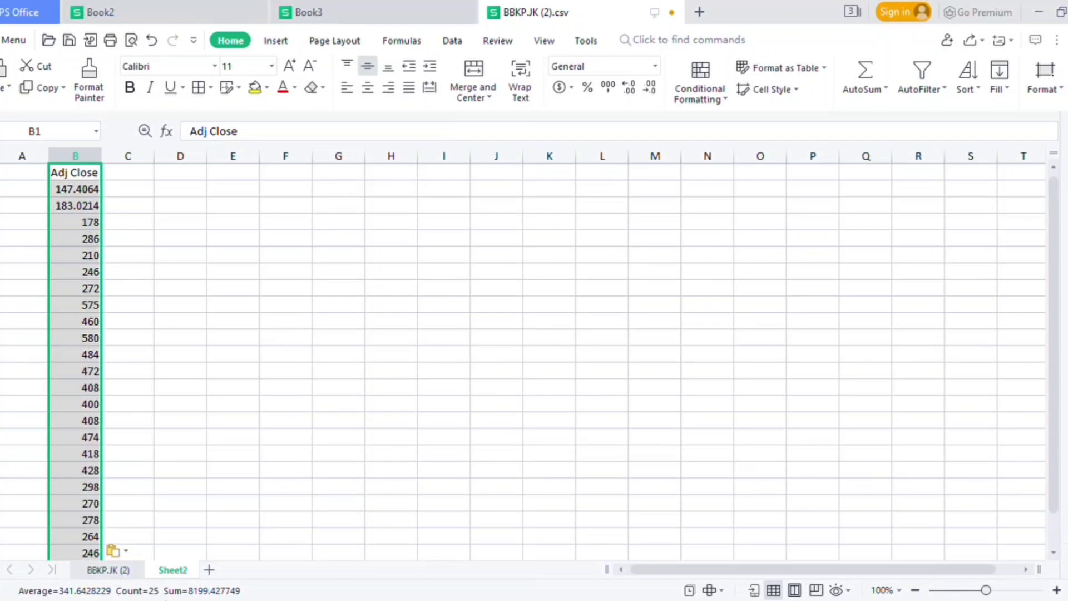
Replace the Adj Close header in cell B1 of Sheet2 with BBKP.
left_click(82, 177)
double_click(82, 178)
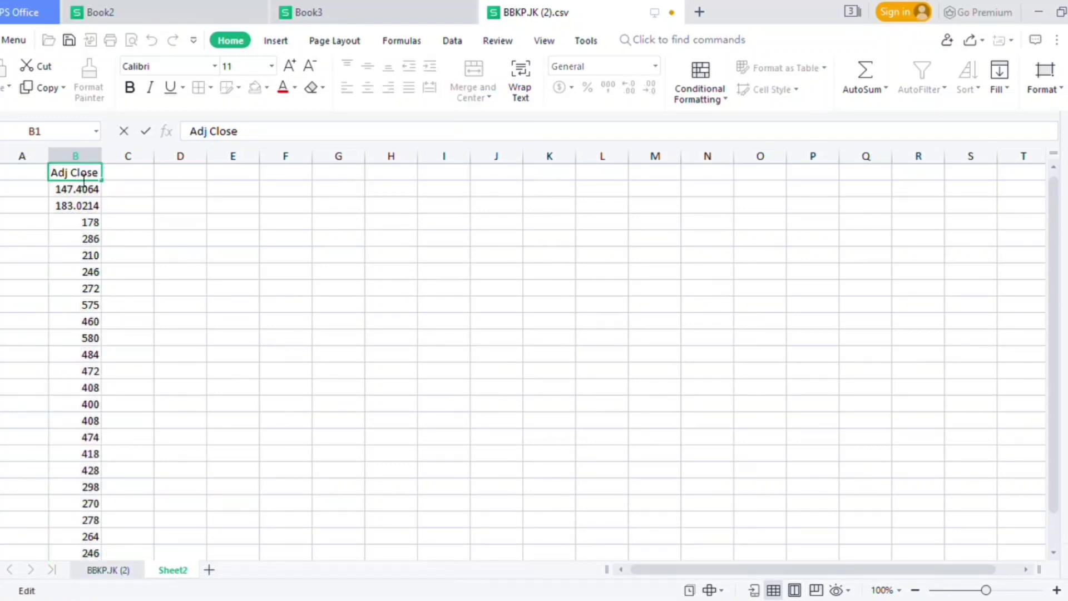
key("Right")
key("Right")
key("BackSpace")
key("BackSpace")
key("BackSpace")
key("BackSpace")
key("BackSpace")
key("BackSpace")
key("BackSpace")
key("BackSpace")
key("BackSpace")
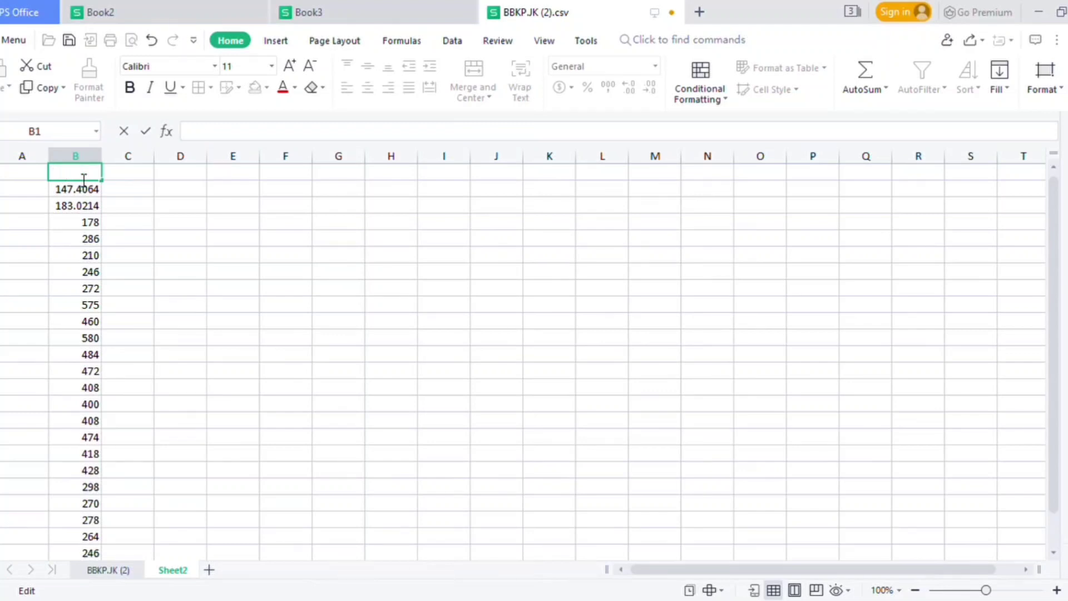
type("BB")
type("KP")
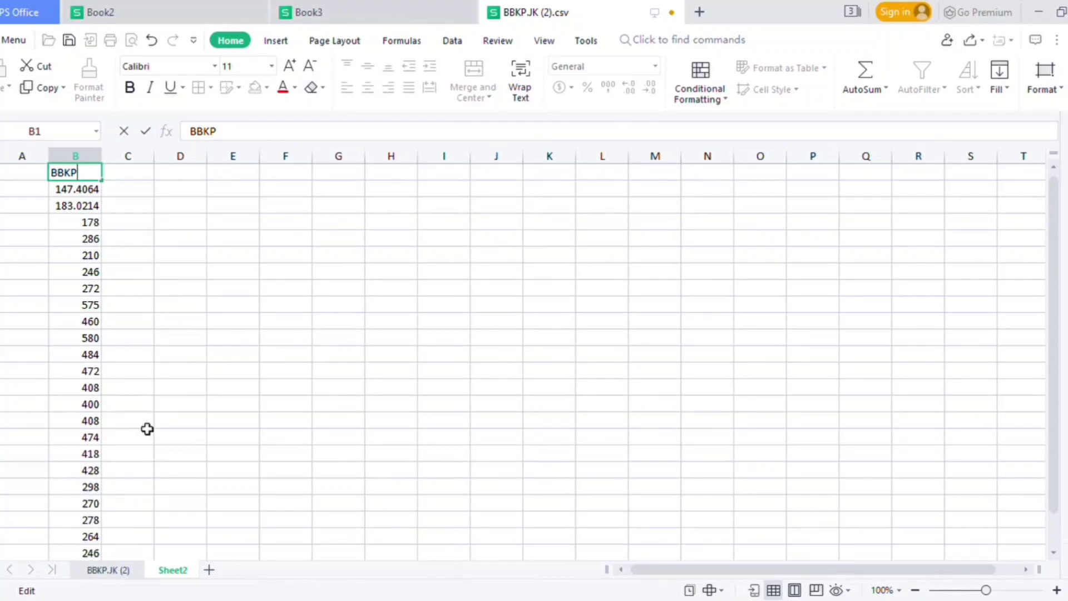
Copy the Date column with its header from the BBKP.JK (2) sheet into Sheet2, starting at cell A1.
left_click(121, 578)
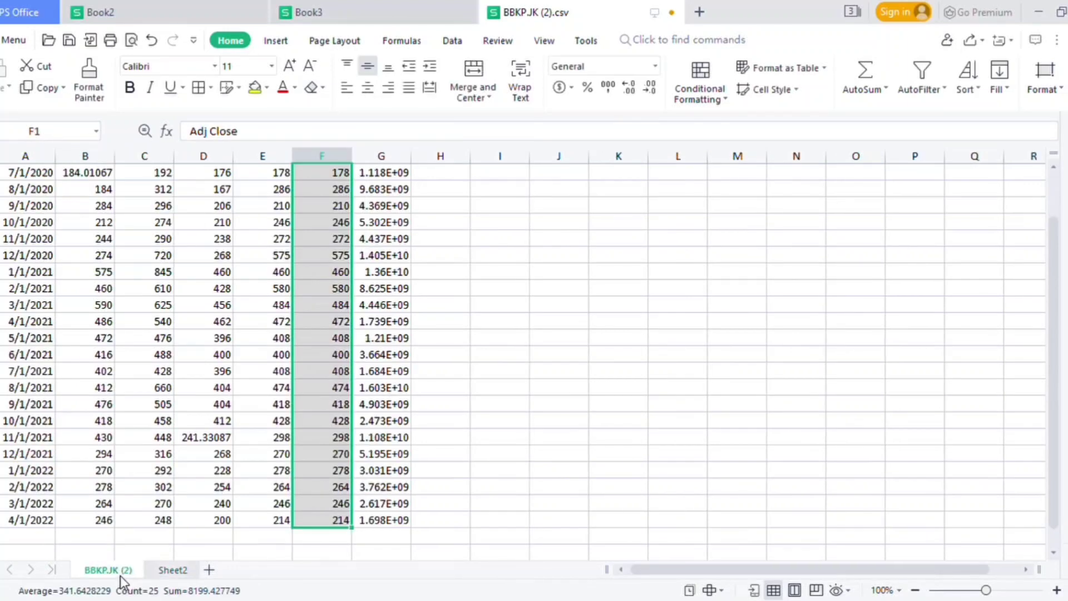
left_click(38, 177)
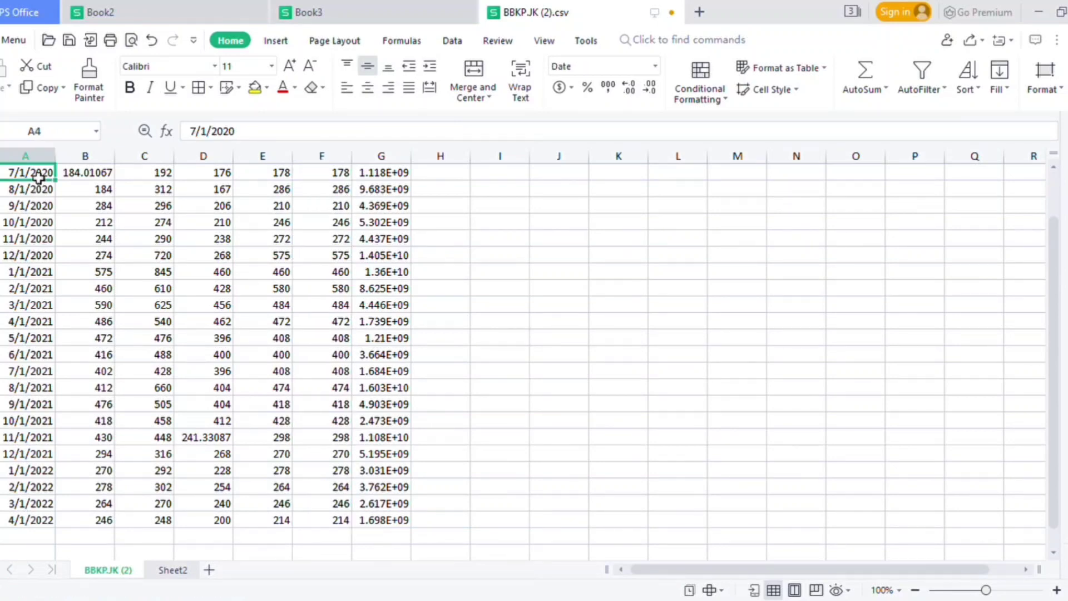
key("Up")
key("Up")
key("Up")
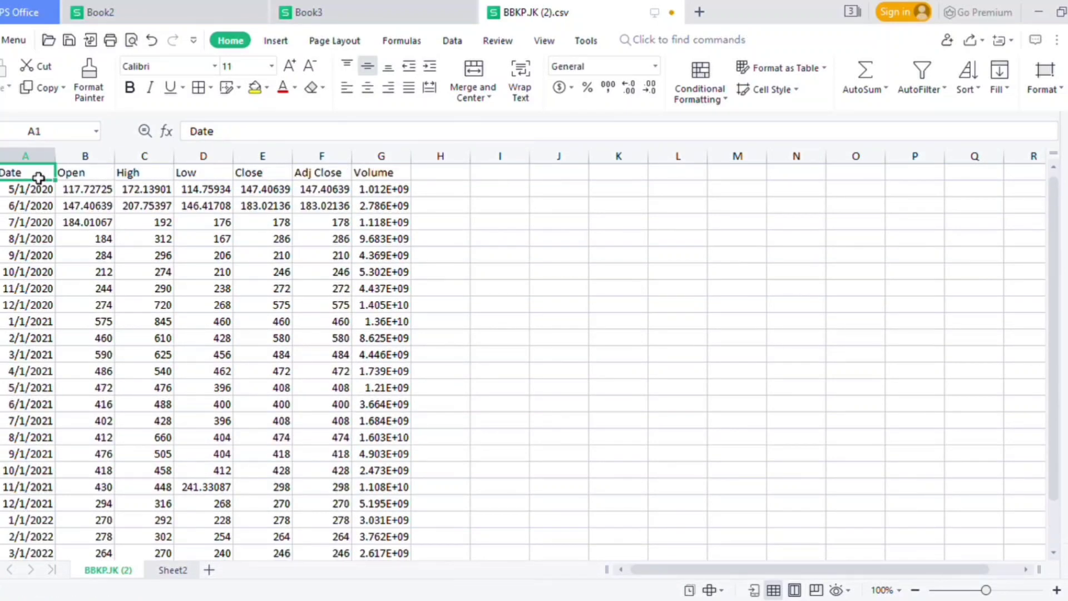
left_click_drag(25, 177, 44, 529)
key("ctrl+c")
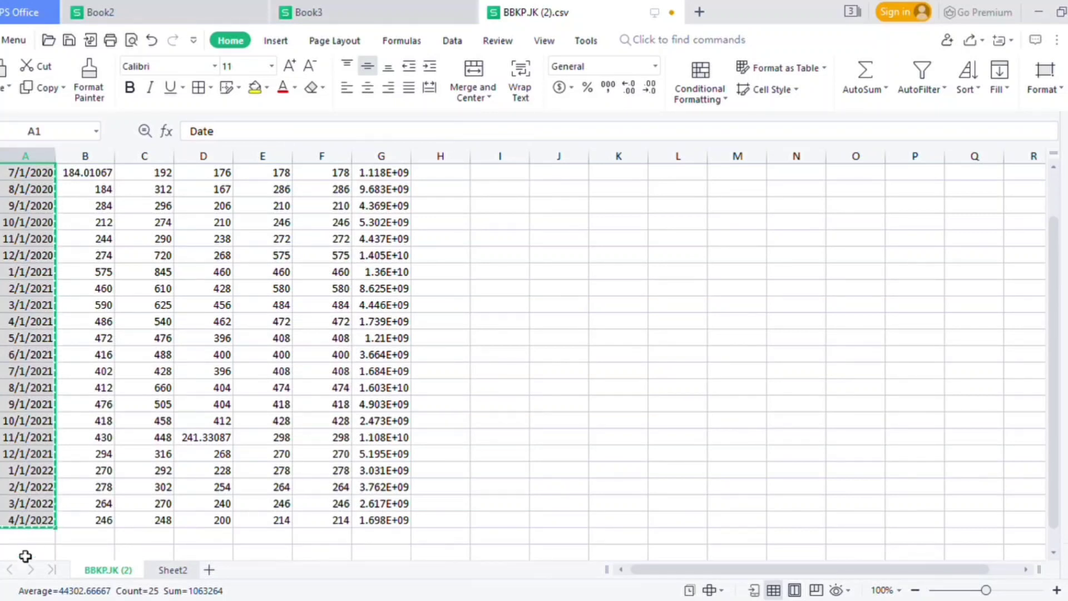
left_click(166, 572)
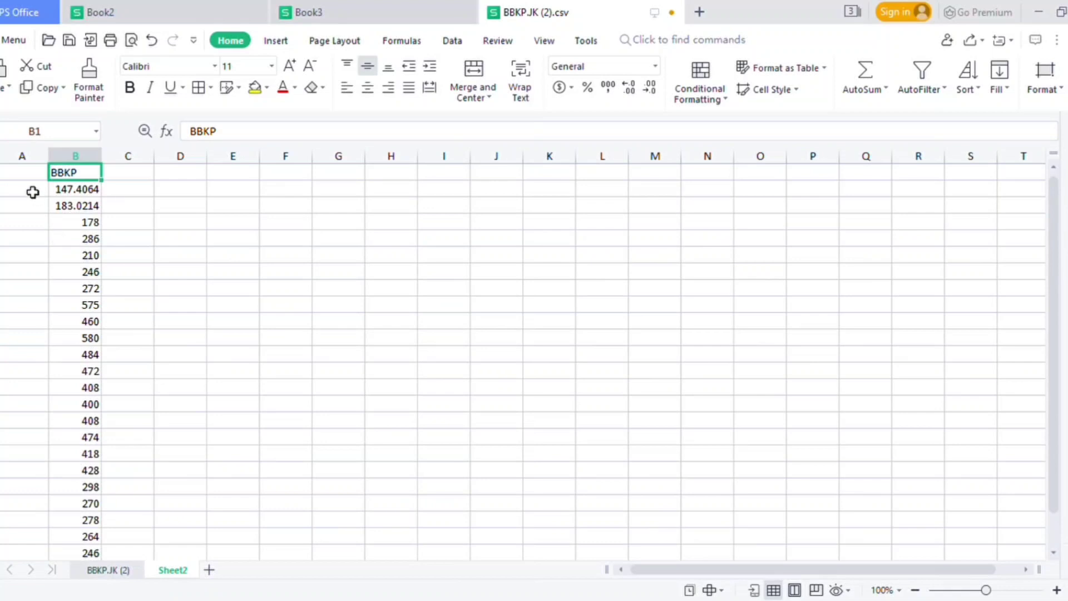
left_click(29, 175)
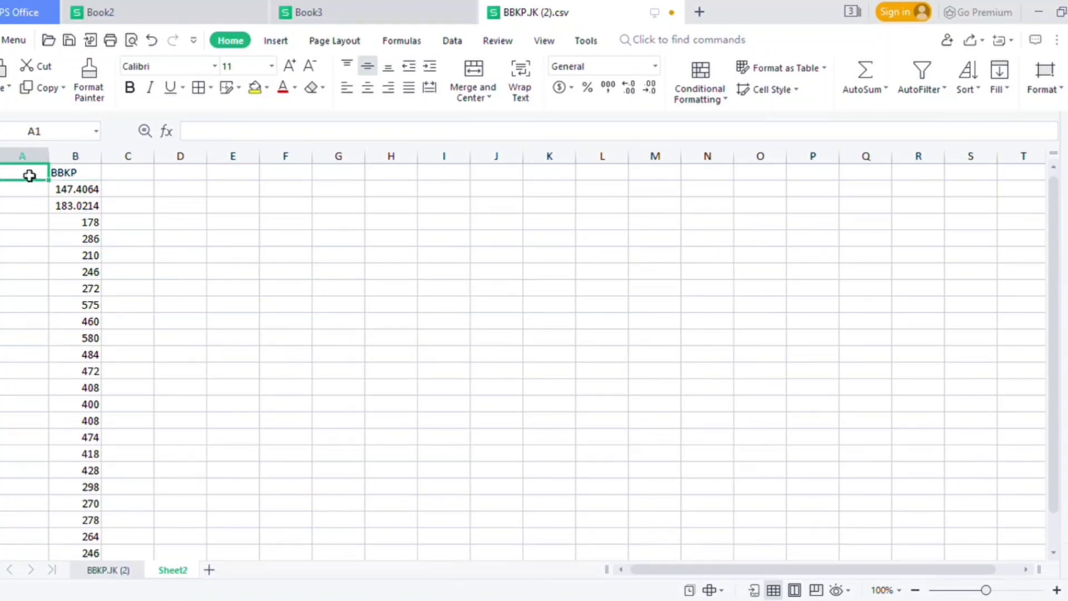
key("ctrl+v")
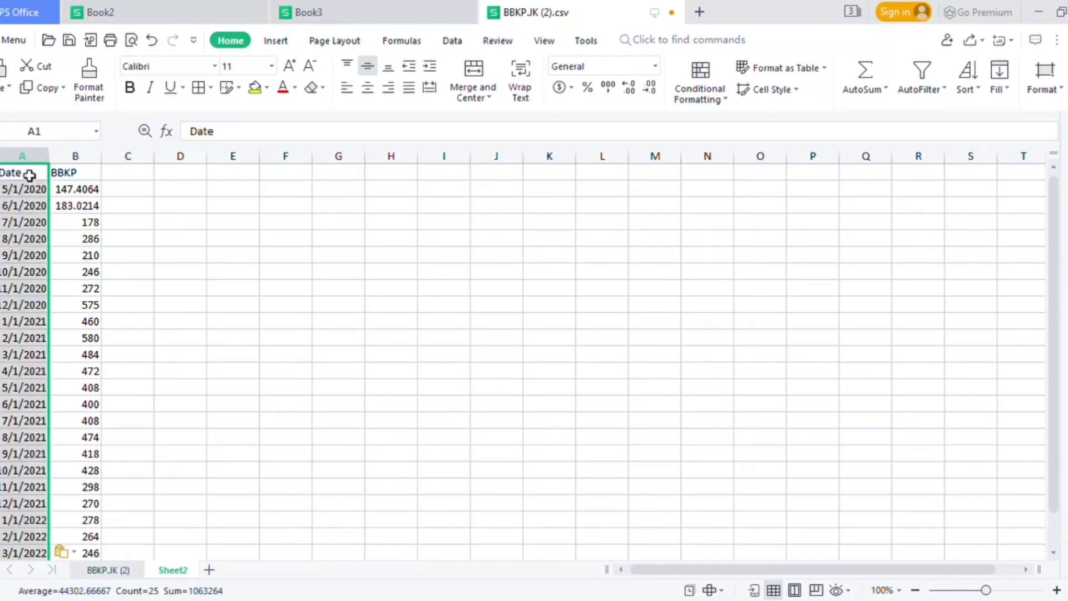
Look through the date and BBKP price rows in Sheet2 down to the last month and back up.
left_click(153, 196)
key("Down")
key("Down")
key("Down")
key("Down")
key("Down")
key("Down")
key("Down")
key("Down")
key("Down")
key("Down")
key("Down")
key("Down")
key("Down")
key("Down")
key("Down")
key("Down")
key("Down")
key("Down")
key("Down")
key("Down")
key("Down")
key("Down")
key("Down")
key("Down")
key("Down")
key("Down")
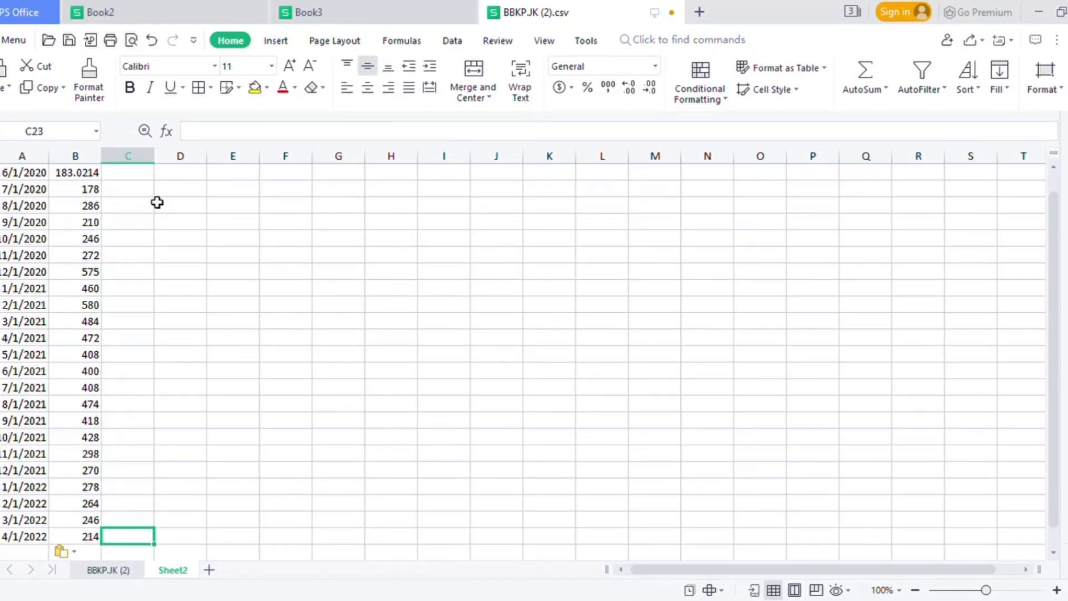
key("Up")
key("Up")
key("Up")
key("Up")
key("Up")
key("Up")
key("Up")
key("Up")
key("Up")
key("Up")
key("Up")
key("Up")
key("Up")
key("Up")
key("Up")
key("Up")
key("ctrl+Up")
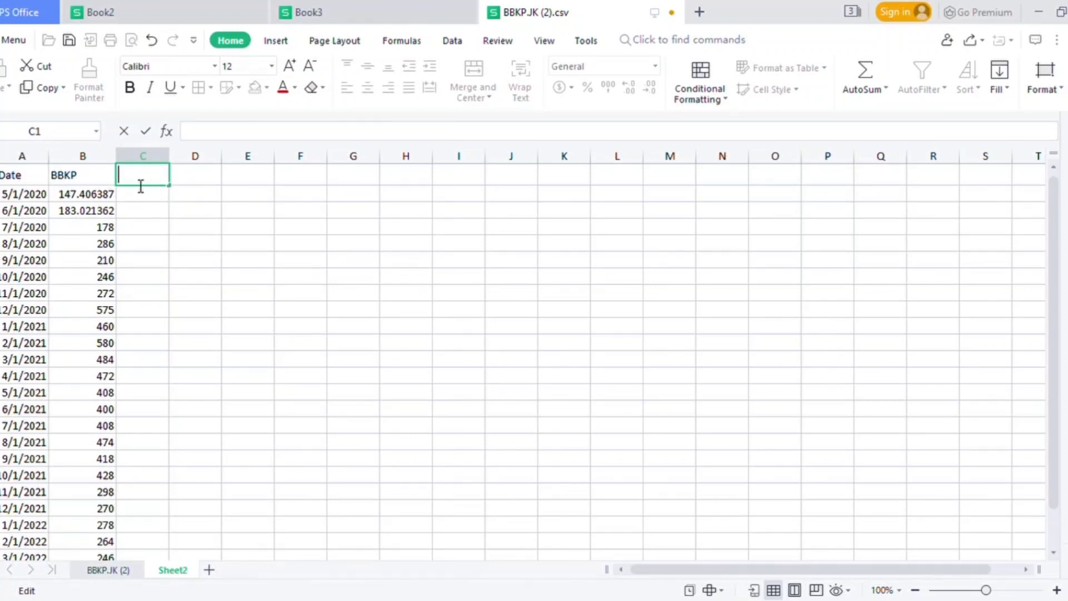
Enter the header R BBKP in cell C1 and format its letter R as bold at size 14.
type("R BBKP")
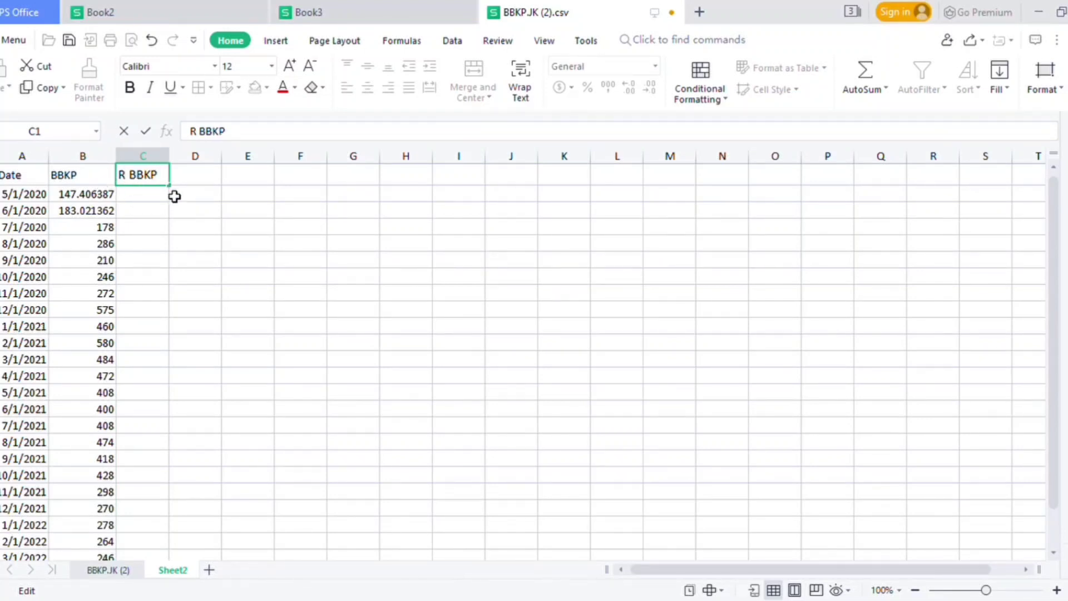
double_click(128, 183)
left_click(272, 66)
left_click(249, 190)
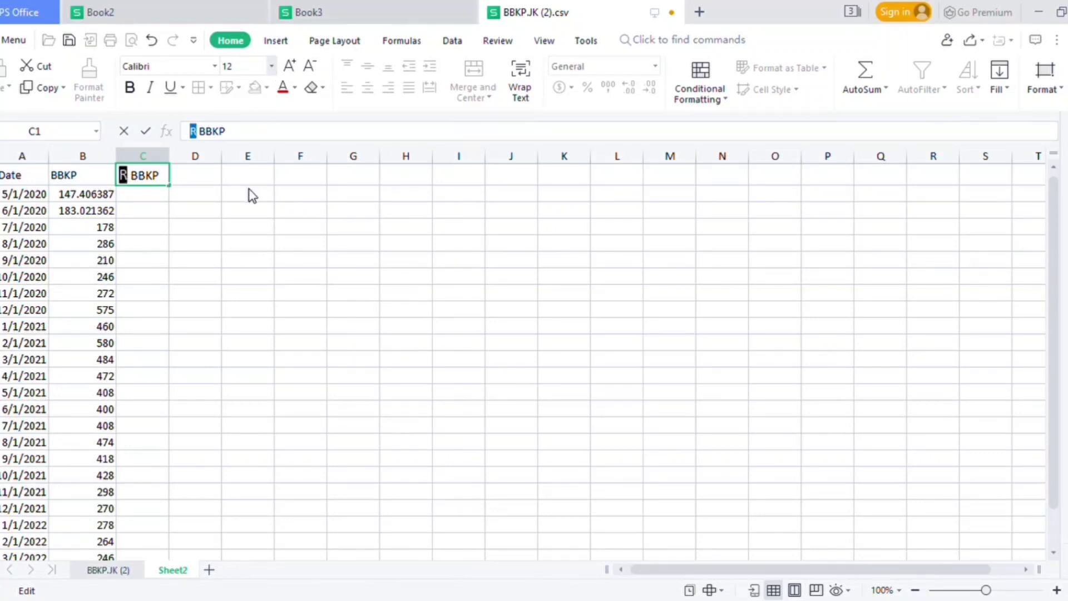
left_click(129, 89)
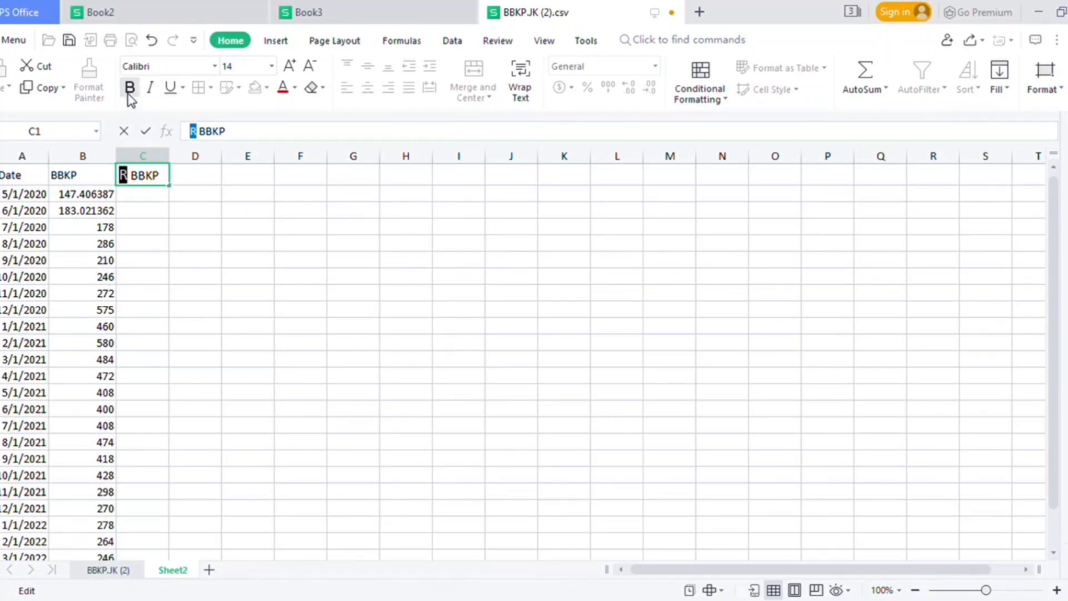
left_click(166, 185)
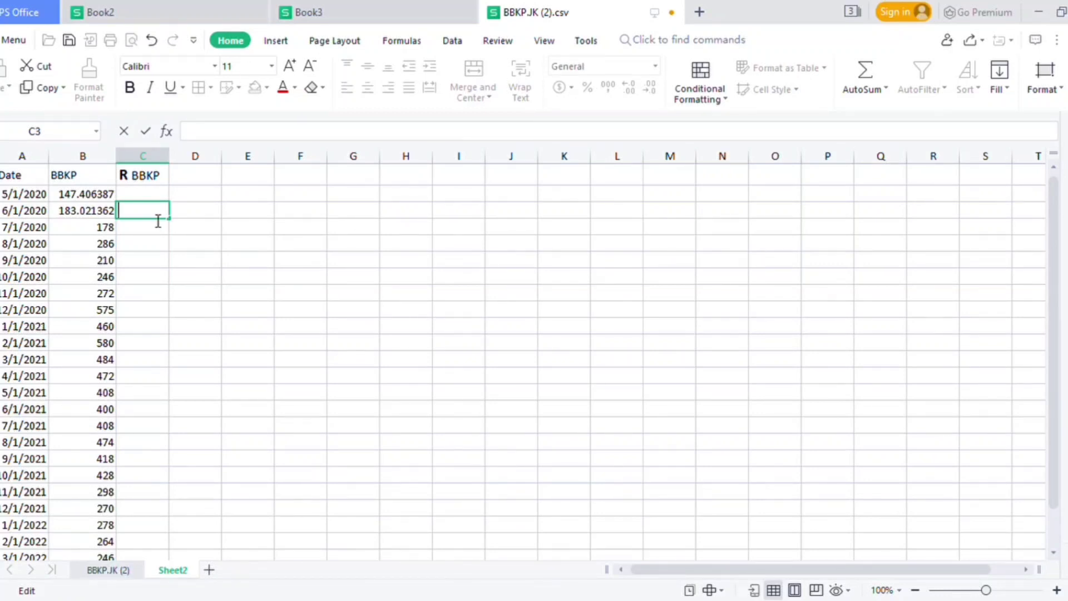
Calculate the first monthly return in cell C3 with the formula =B3/B2-1.
type("=")
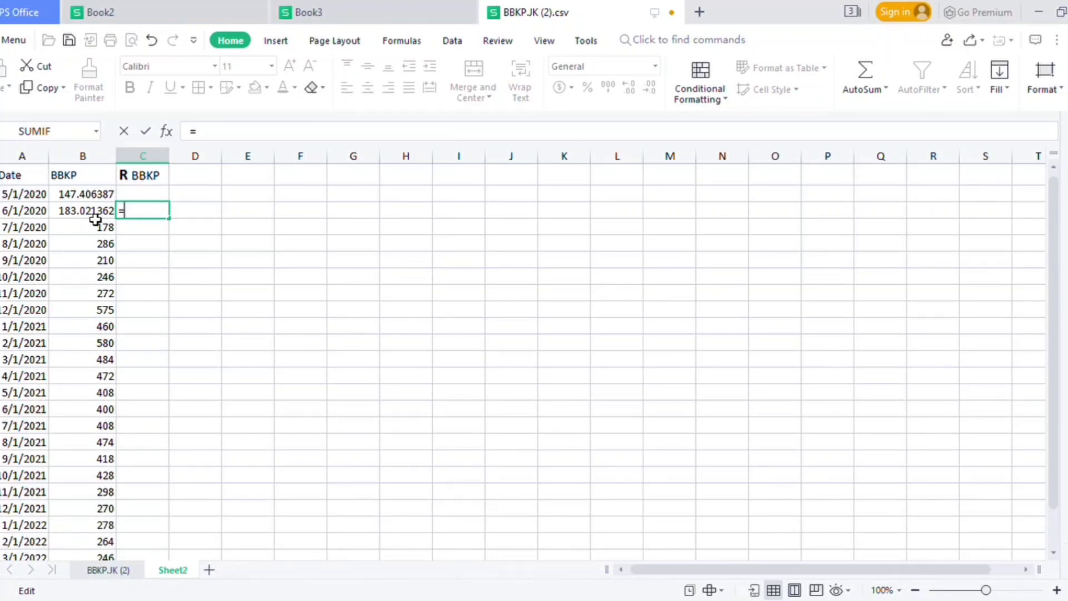
left_click(96, 218)
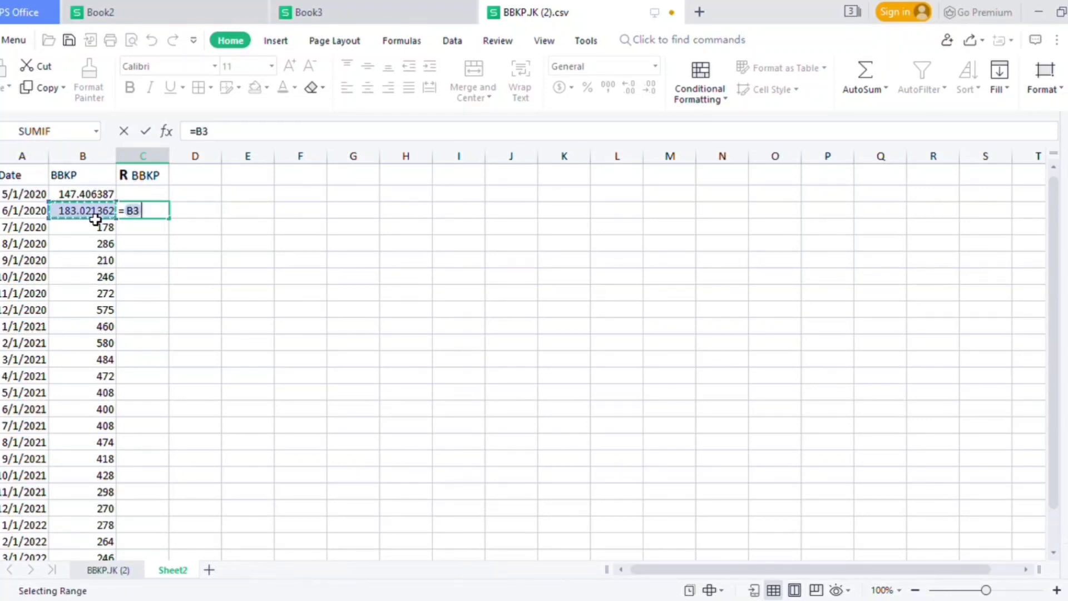
type("/")
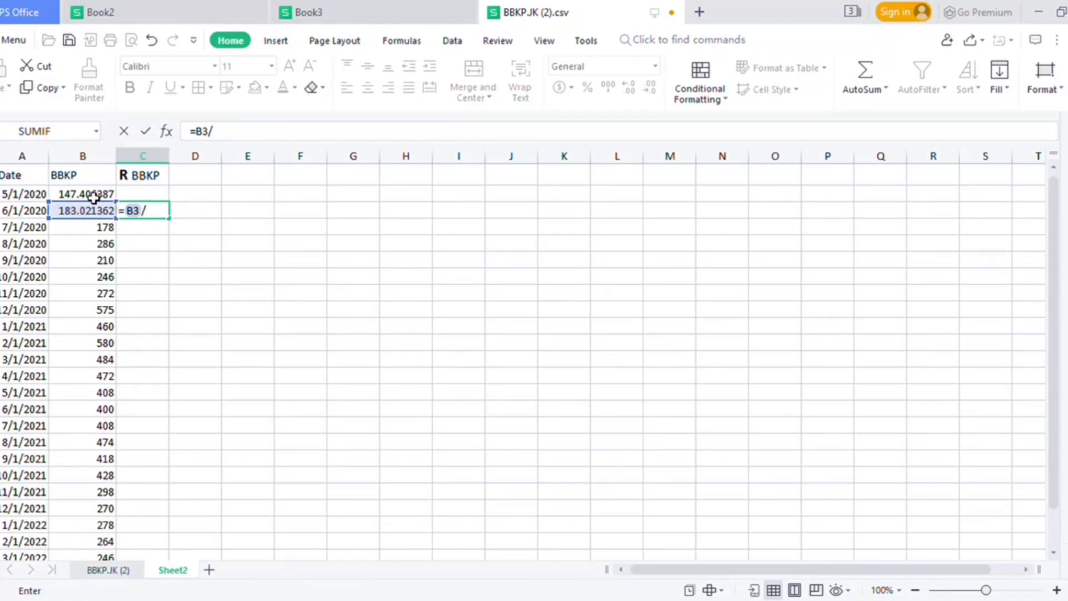
left_click(94, 198)
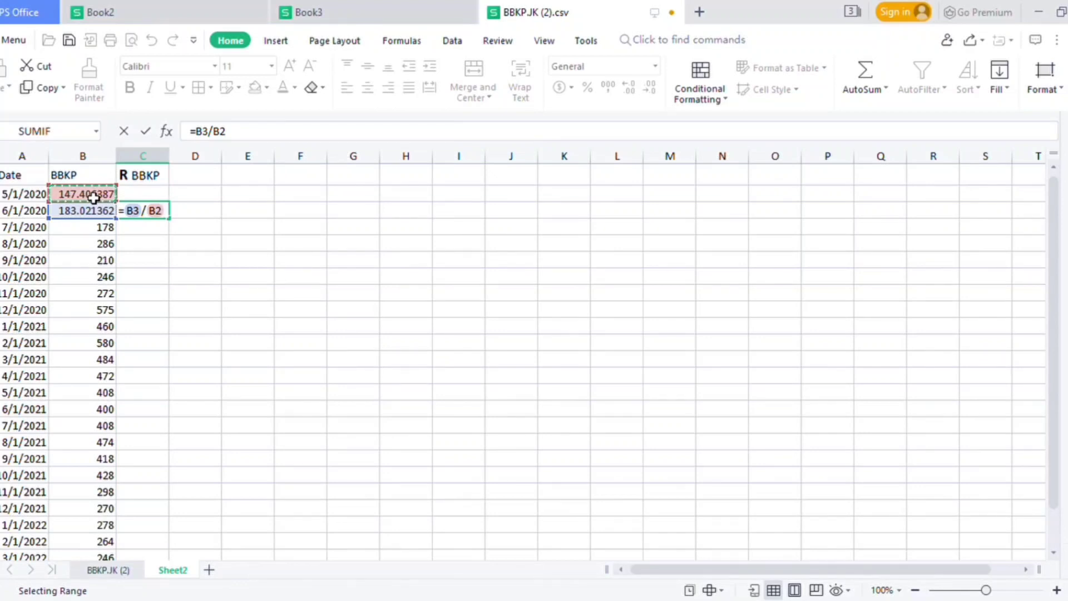
type("-1")
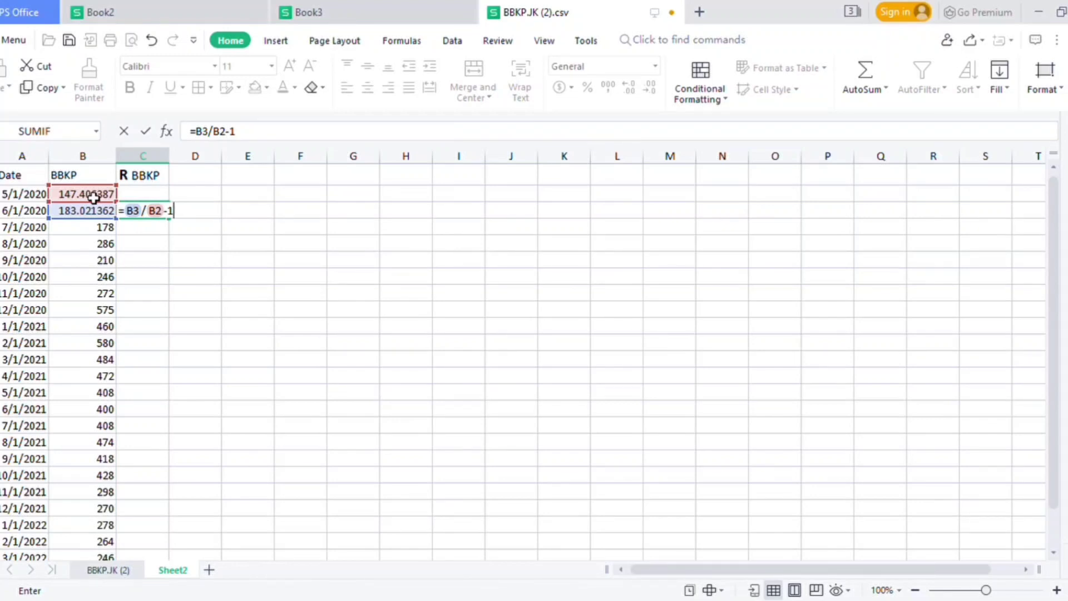
key("Return")
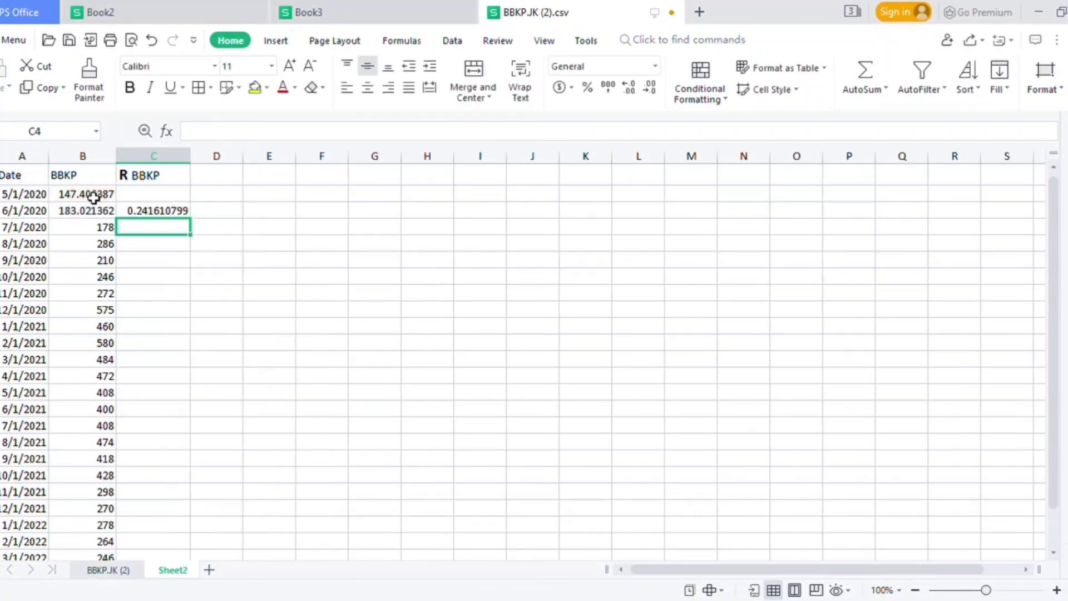
Fill the return formula from C3 down to the 4/1/2022 row and reduce the returns to four decimal places.
left_click(187, 215)
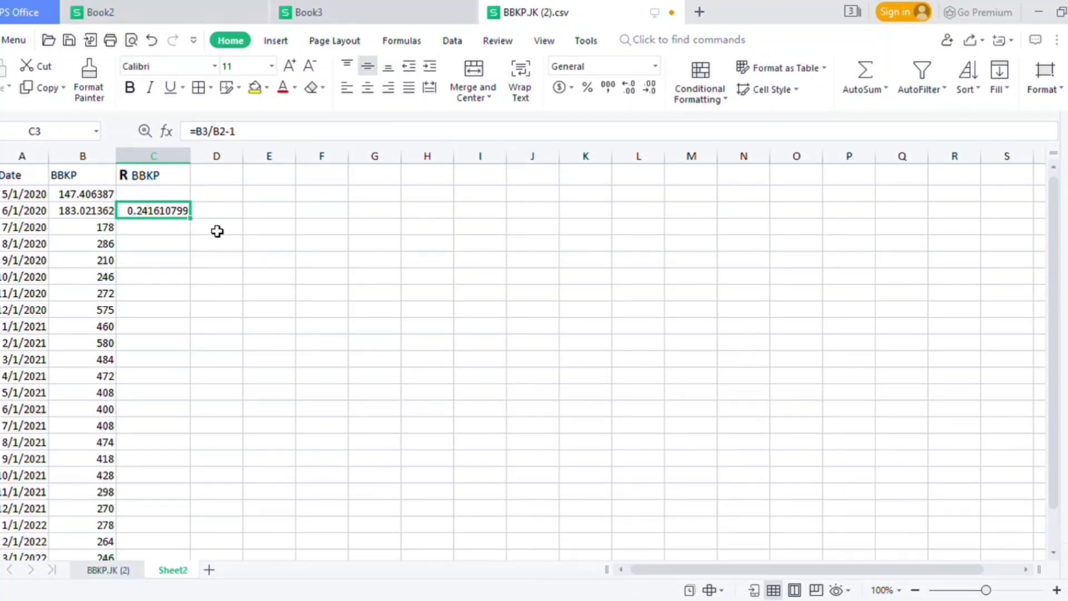
double_click(190, 218)
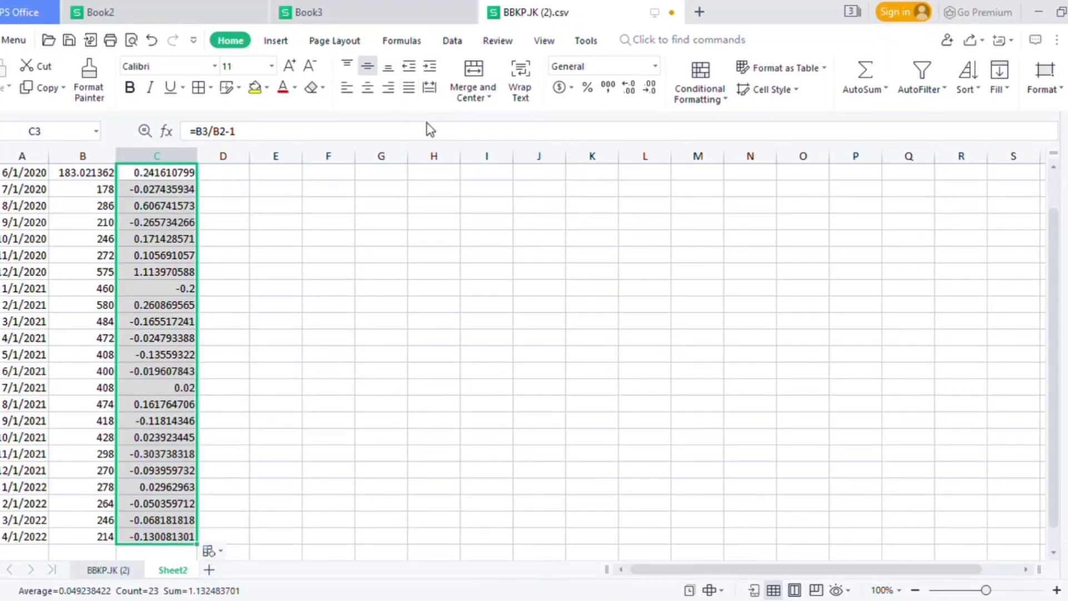
left_click(650, 89)
left_click(650, 89)
left_click(650, 89)
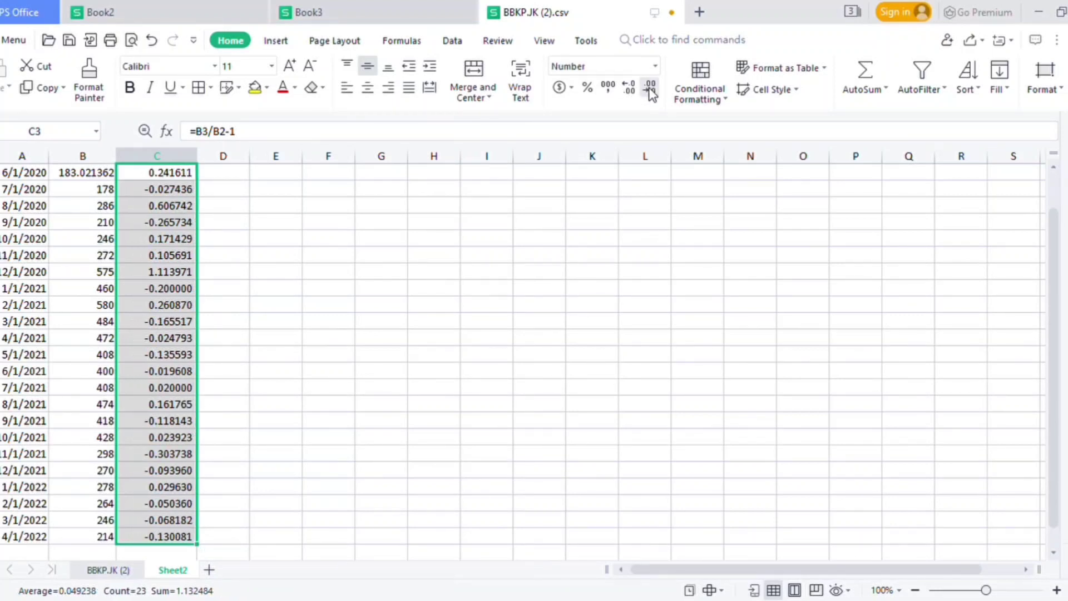
left_click(650, 89)
left_click(650, 89)
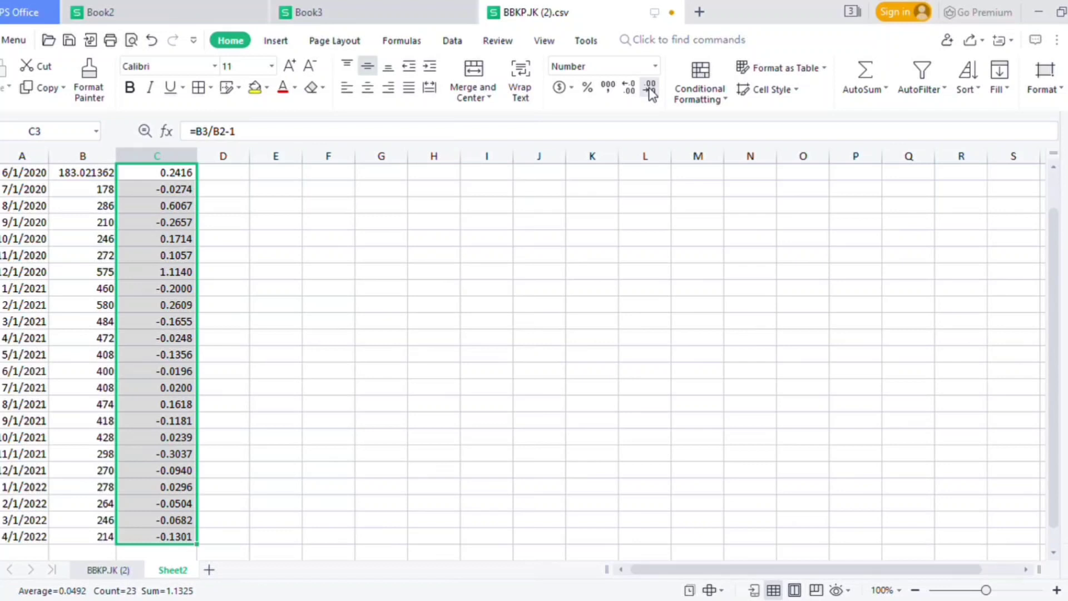
Enter the label ST DEV BBKP in cell E1.
left_click(165, 377)
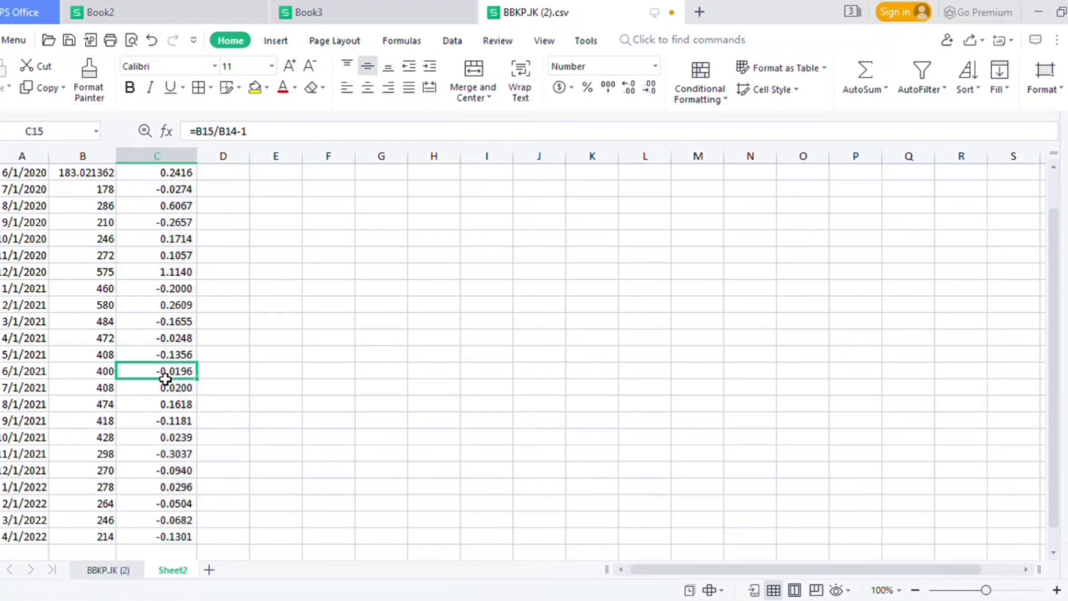
key("Up")
key("Up")
key("Up")
key("Up")
key("Up")
key("Up")
key("Up")
key("Up")
key("Up")
key("Up")
key("Up")
key("Up")
key("Up")
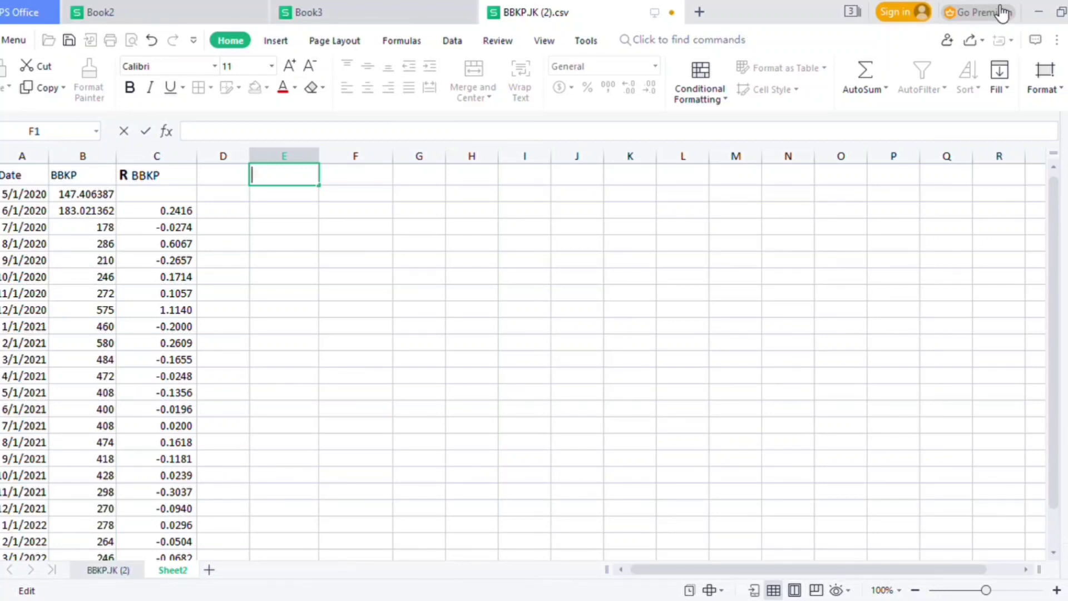
type("ST DE")
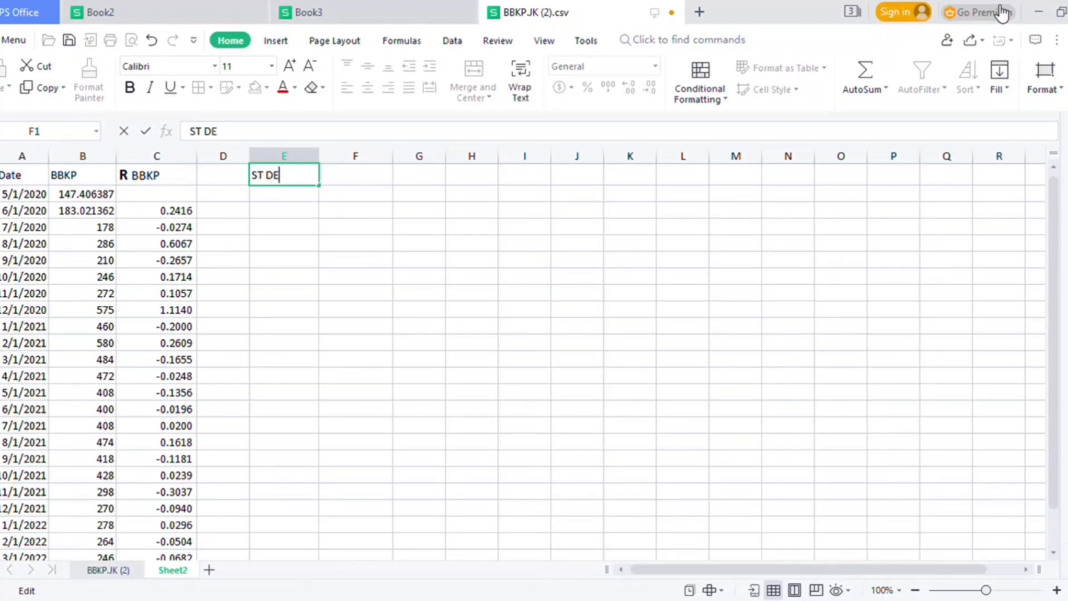
type("V BBKP")
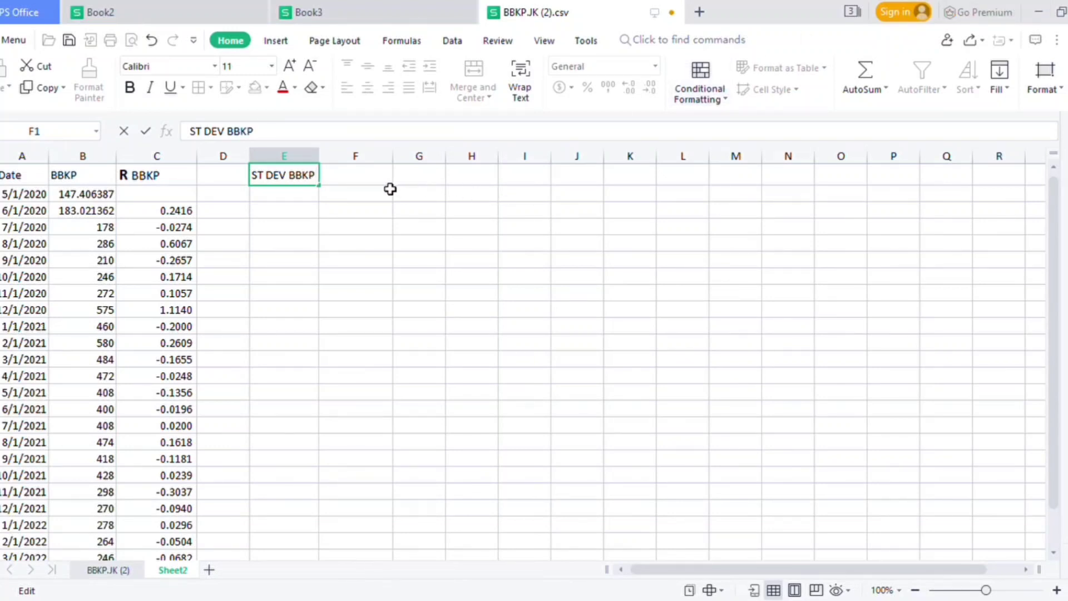
Calculate the standard deviation of the BBKP returns in cell F1 with =STDEV(C3:C25).
left_click(366, 183)
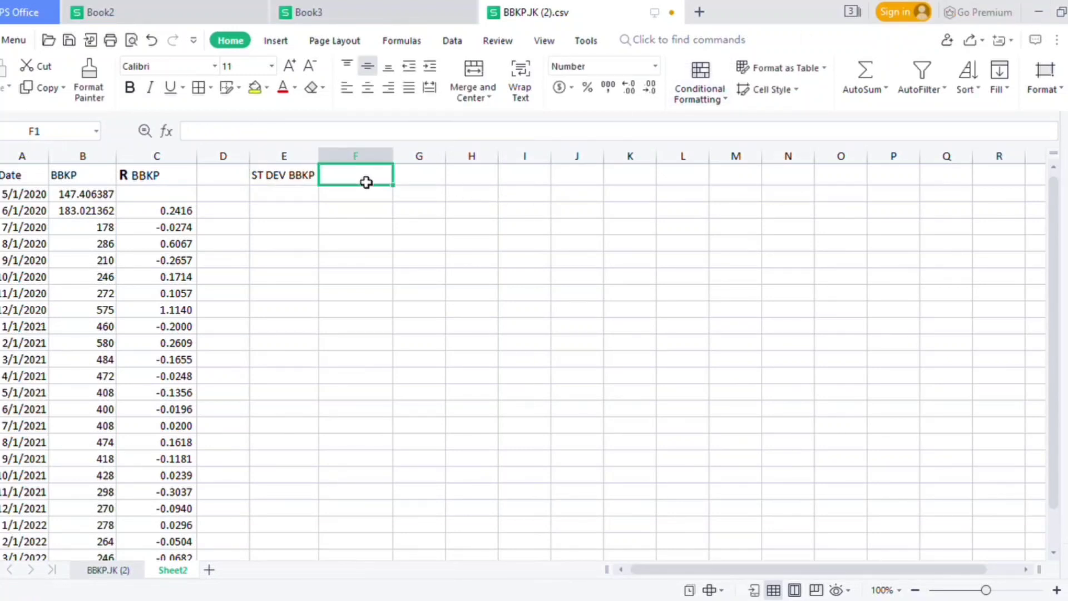
type("=stdev")
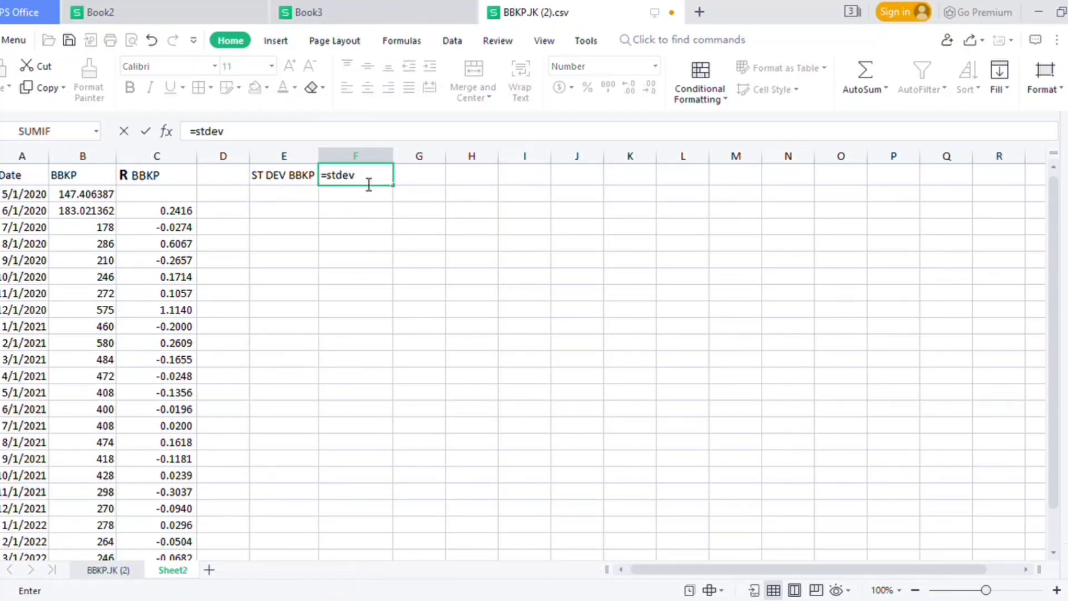
type("(")
left_click_drag(158, 212, 177, 538)
key("Return")
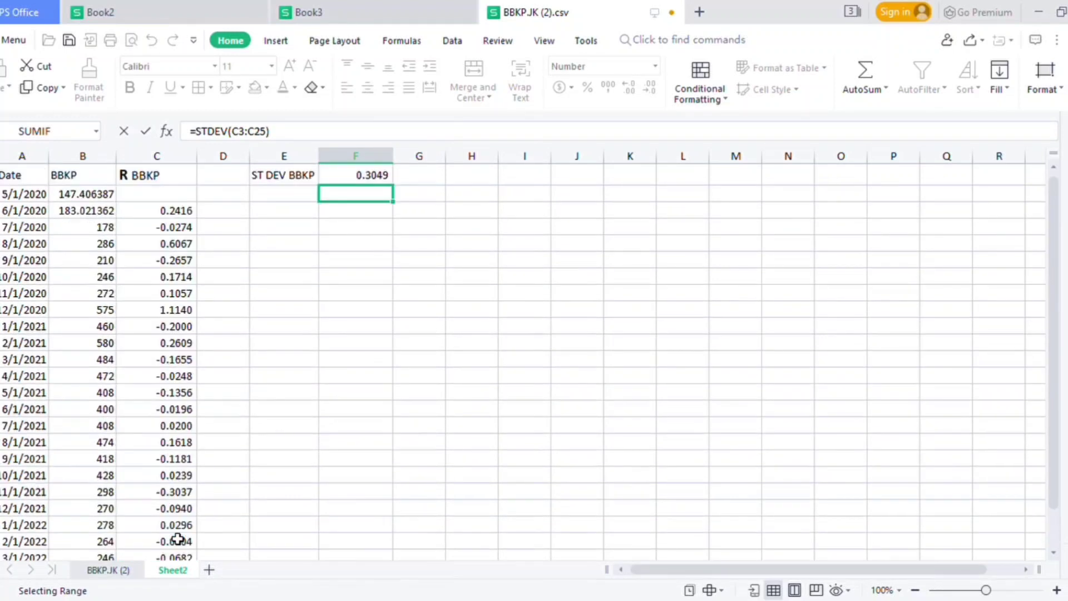
Format the standard deviation in F1 as a percentage with two decimal places.
left_click(380, 183)
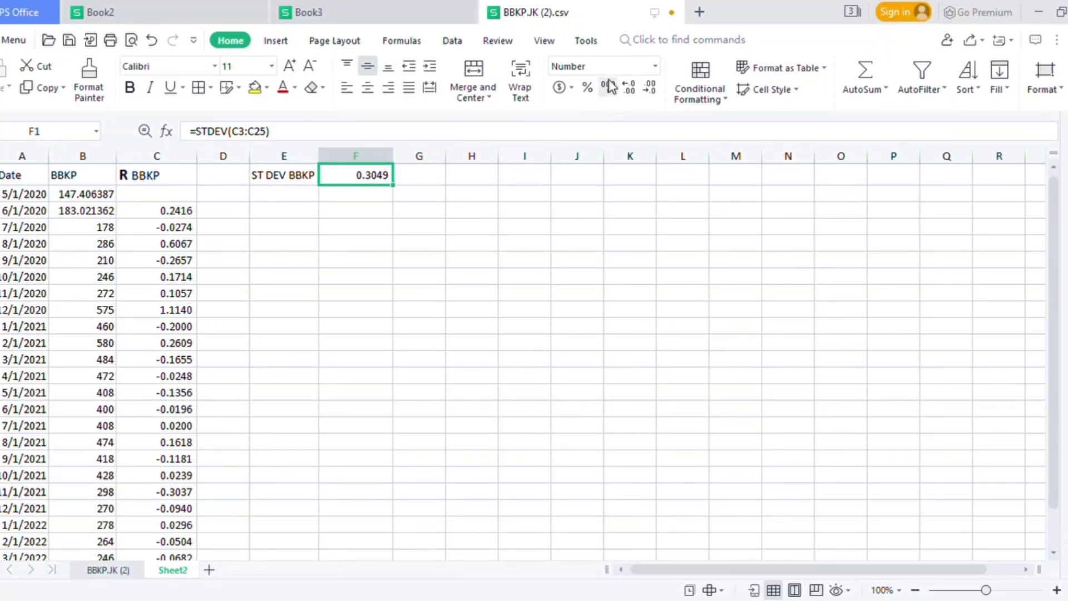
left_click(588, 89)
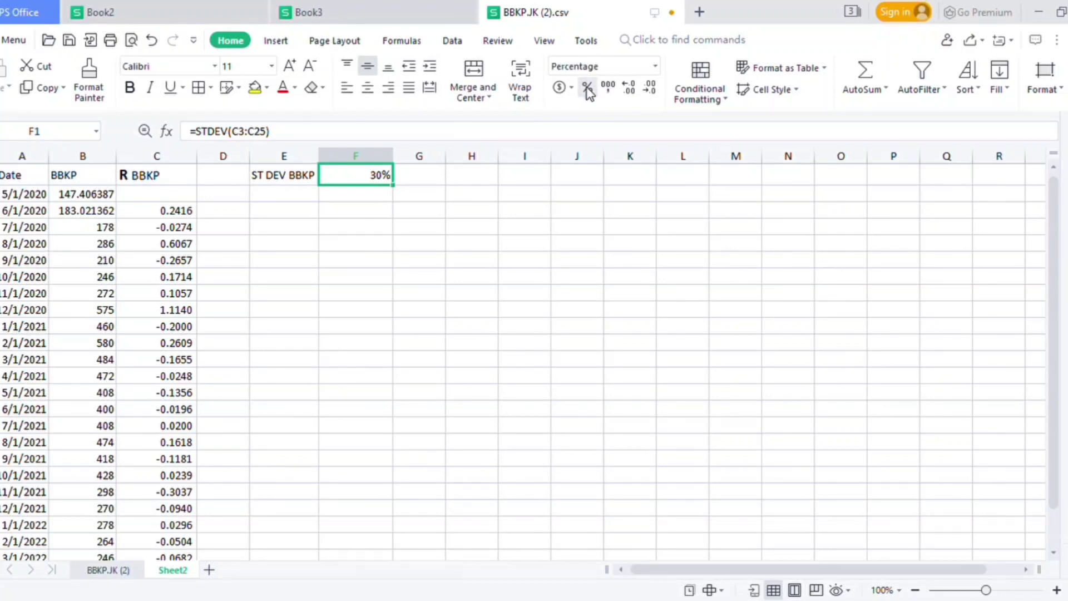
left_click(633, 92)
left_click(636, 96)
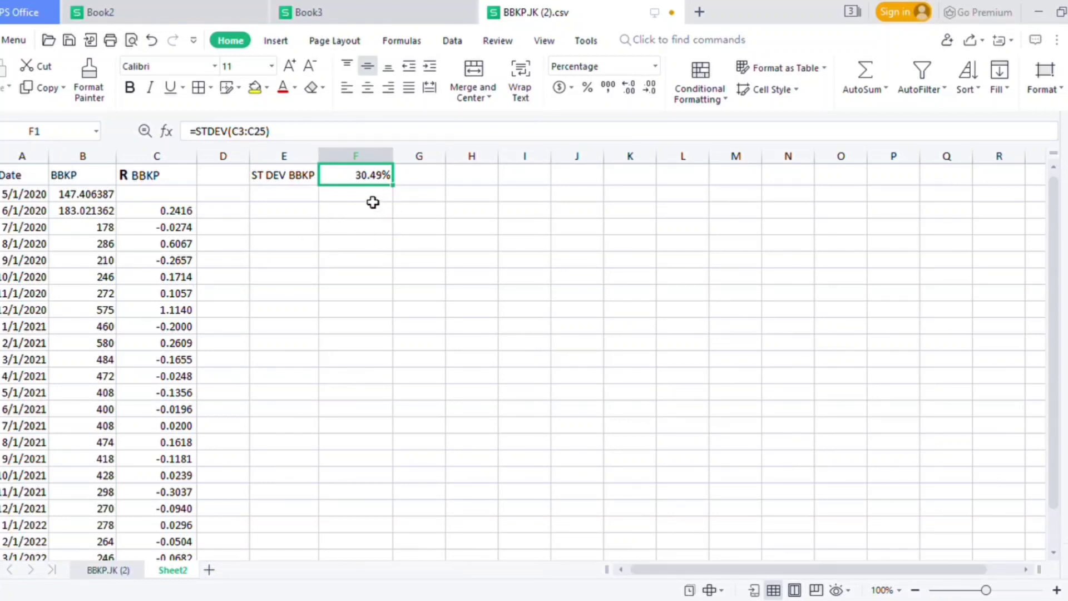
left_click(360, 218)
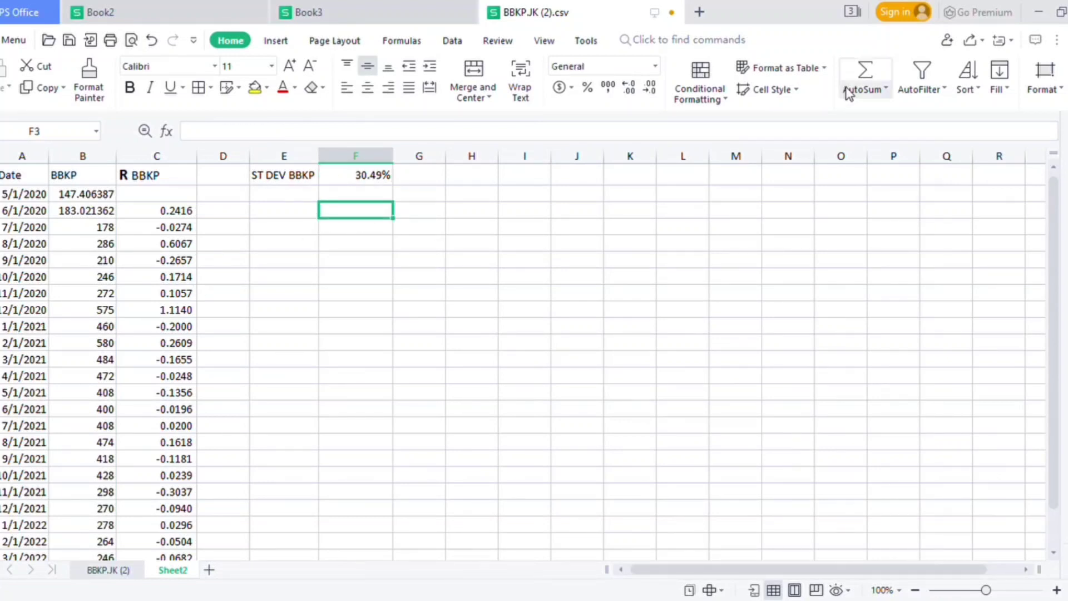